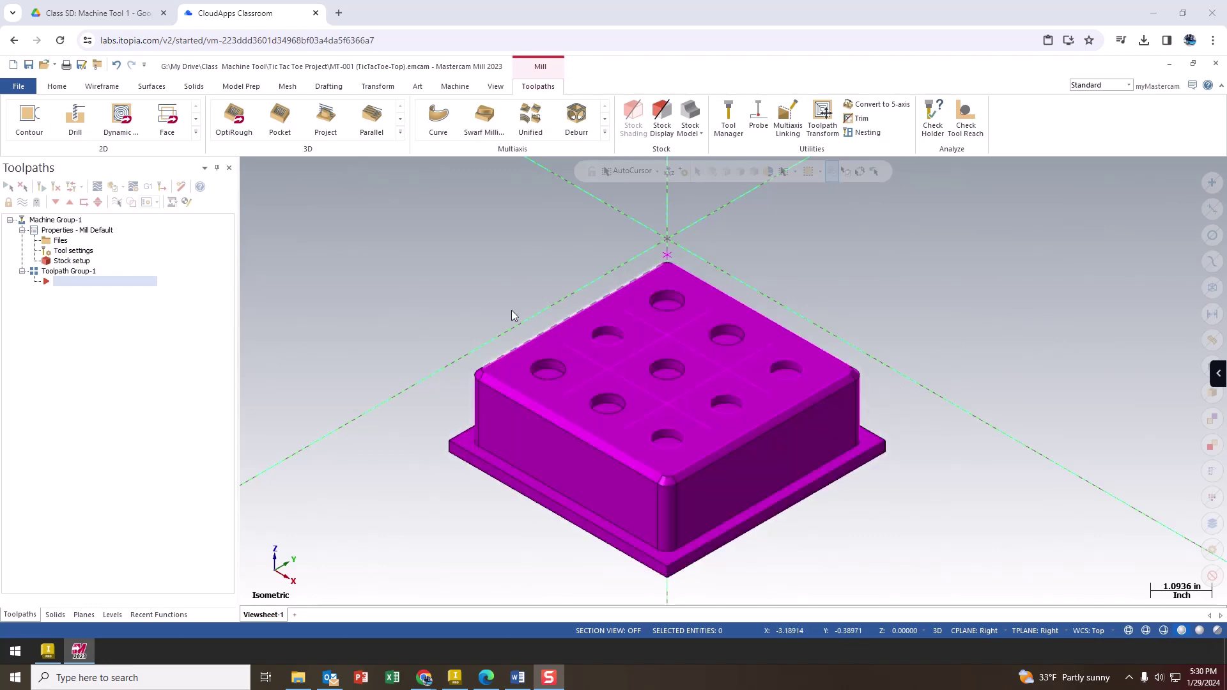
Step: Switch the graphics view and the construction and tool planes to Top
right_click(476, 306)
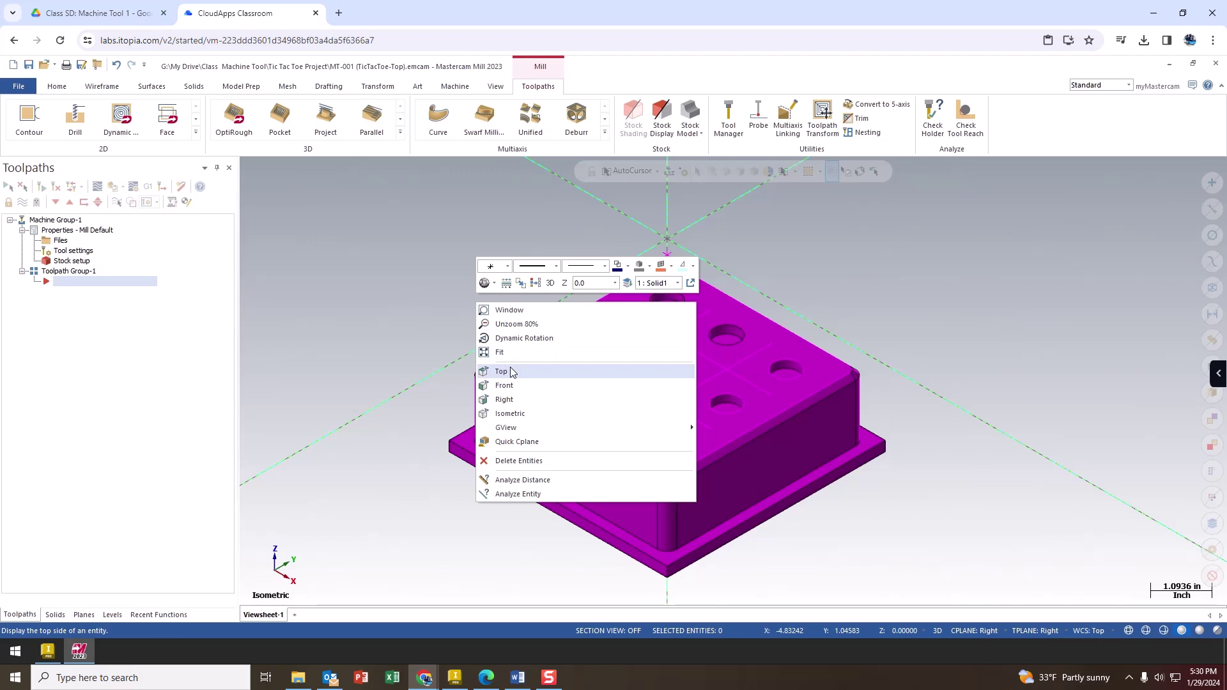
middle_click_drag(493, 369, 510, 373)
key("alt+1")
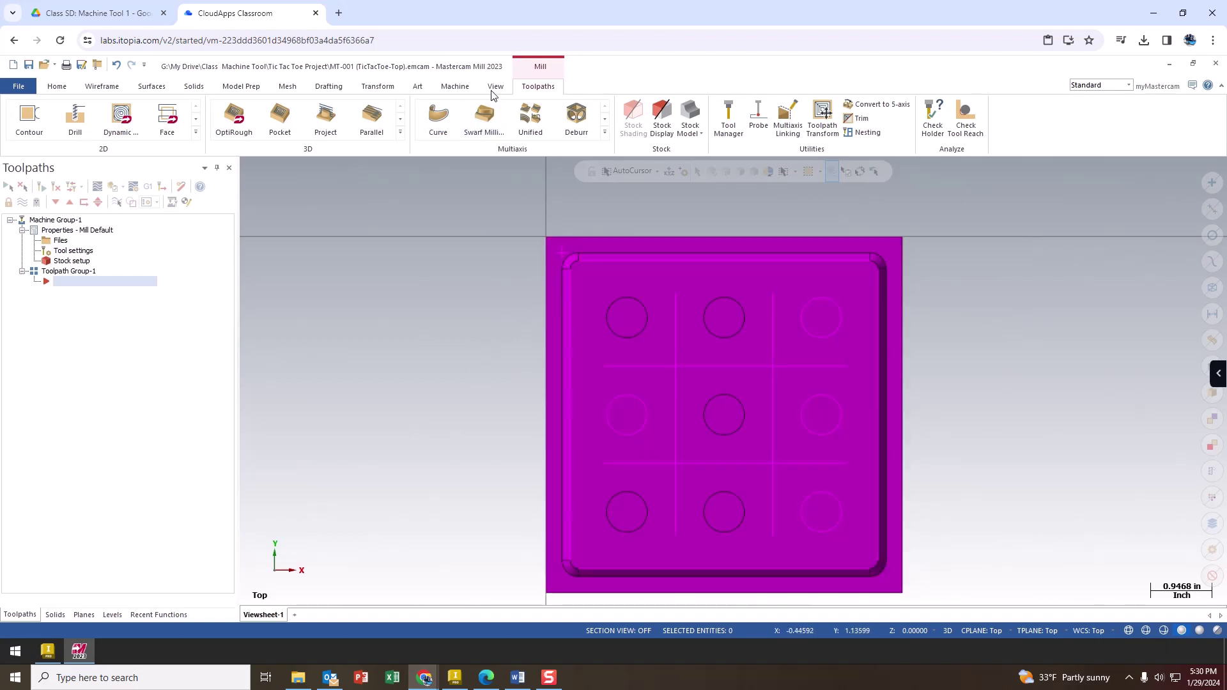
Step: Rotate the top view slightly about the Y axis to expose the edges along the part's side
left_click(495, 87)
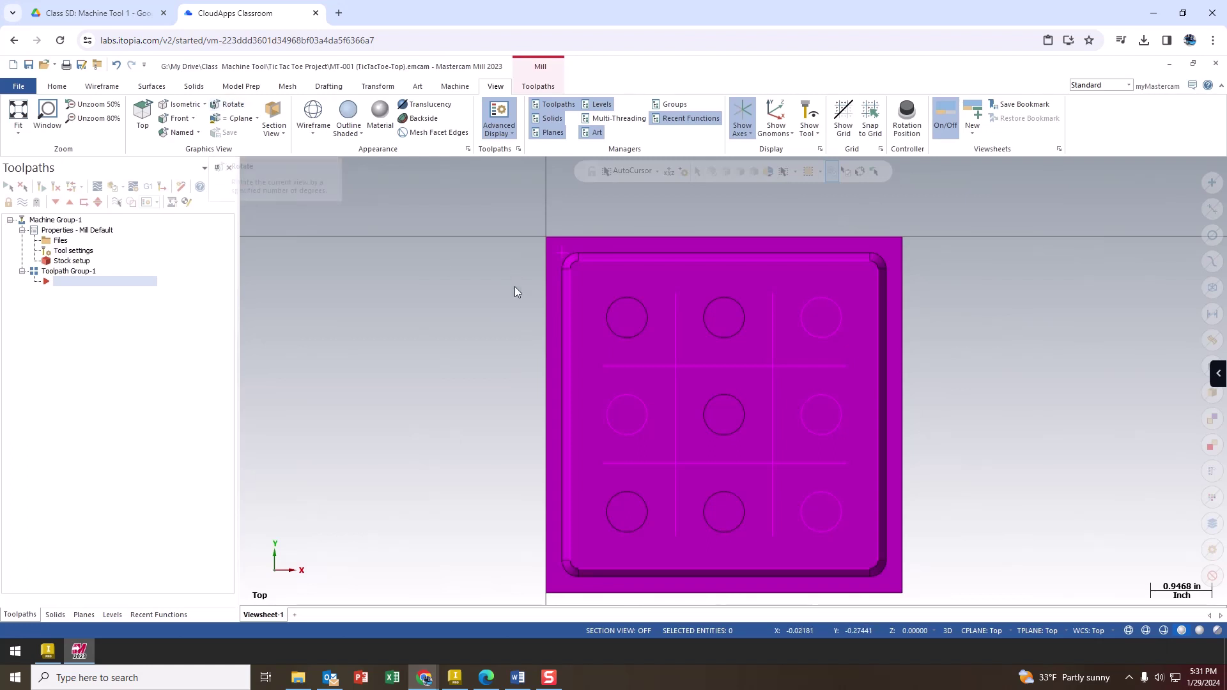
left_click(232, 104)
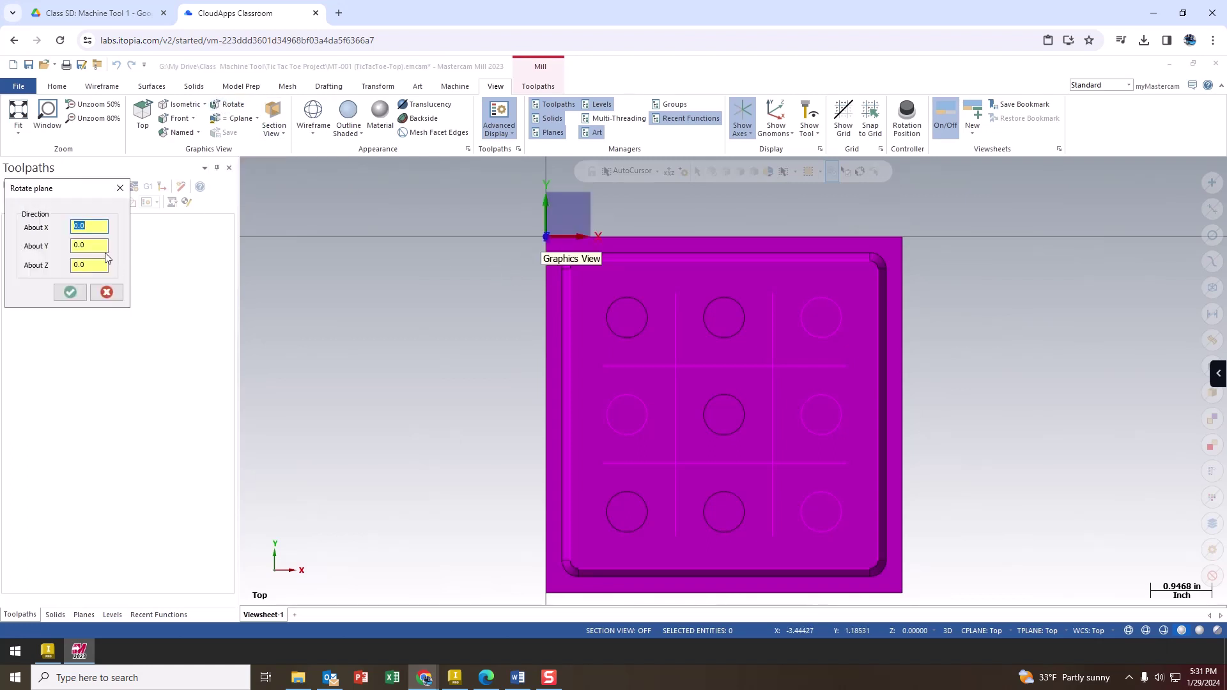
double_click(83, 247)
left_click(70, 293)
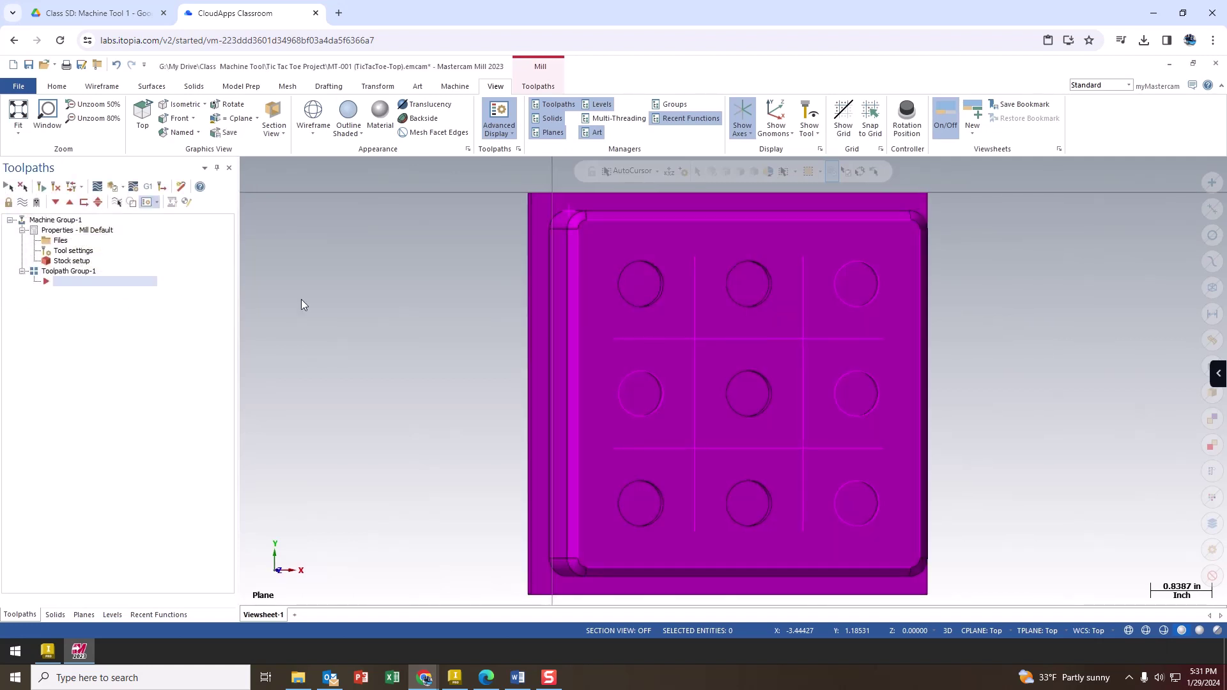
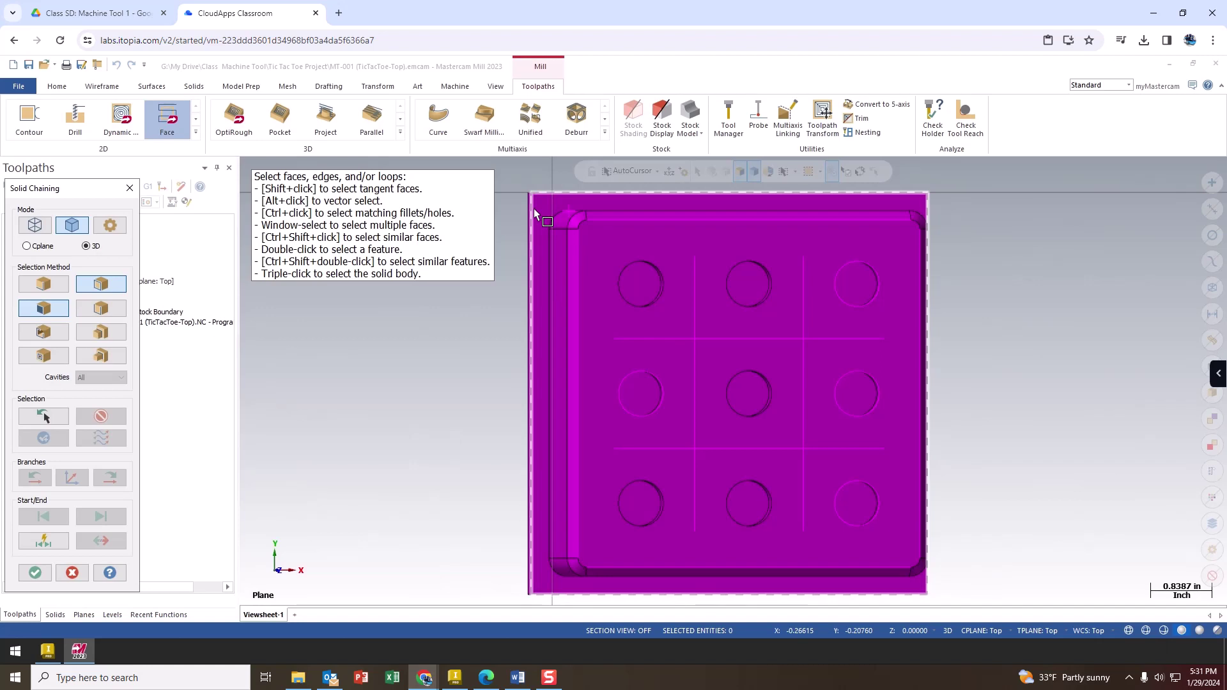
Step: Chain the outer rectangular edge loop of the part's base as the geometry for a Face toolpath, using loop selection only
left_click(44, 312)
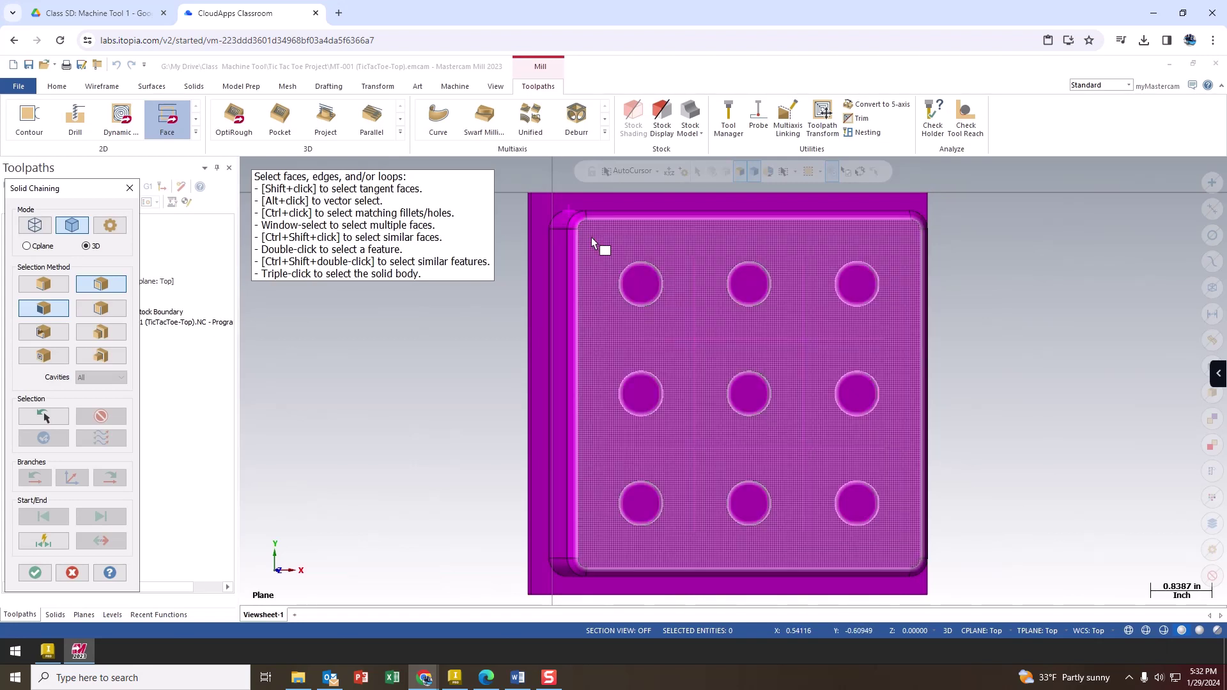
left_click(50, 285)
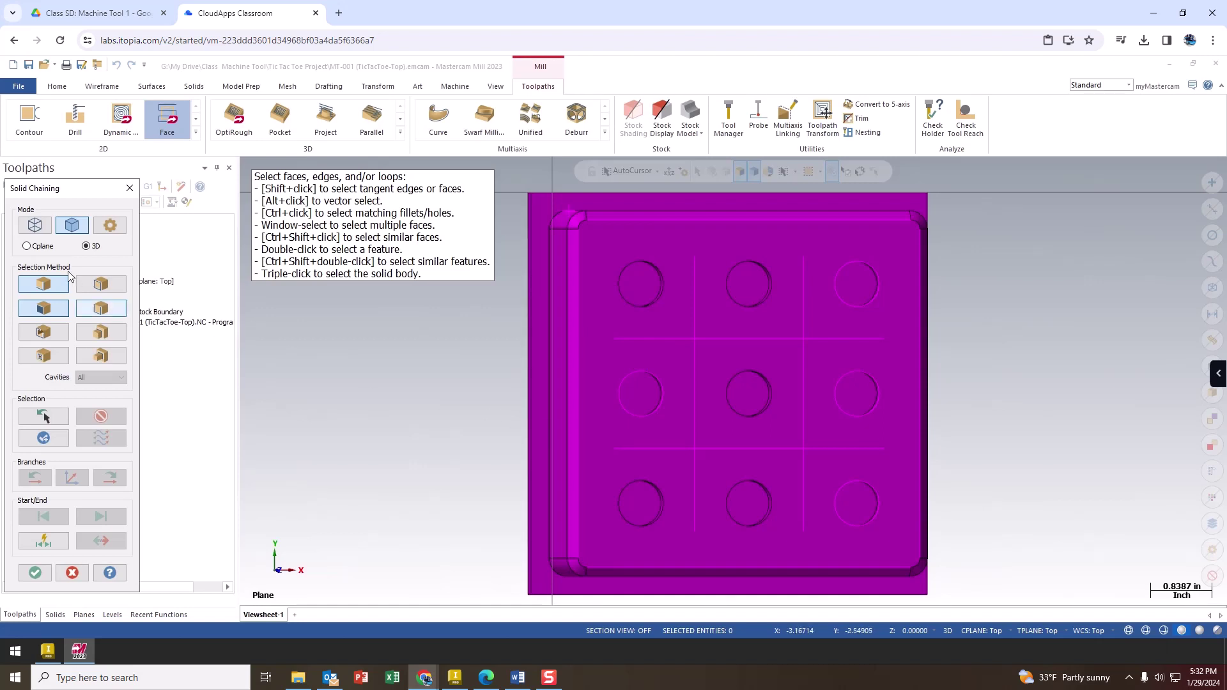
left_click(101, 284)
left_click(30, 311)
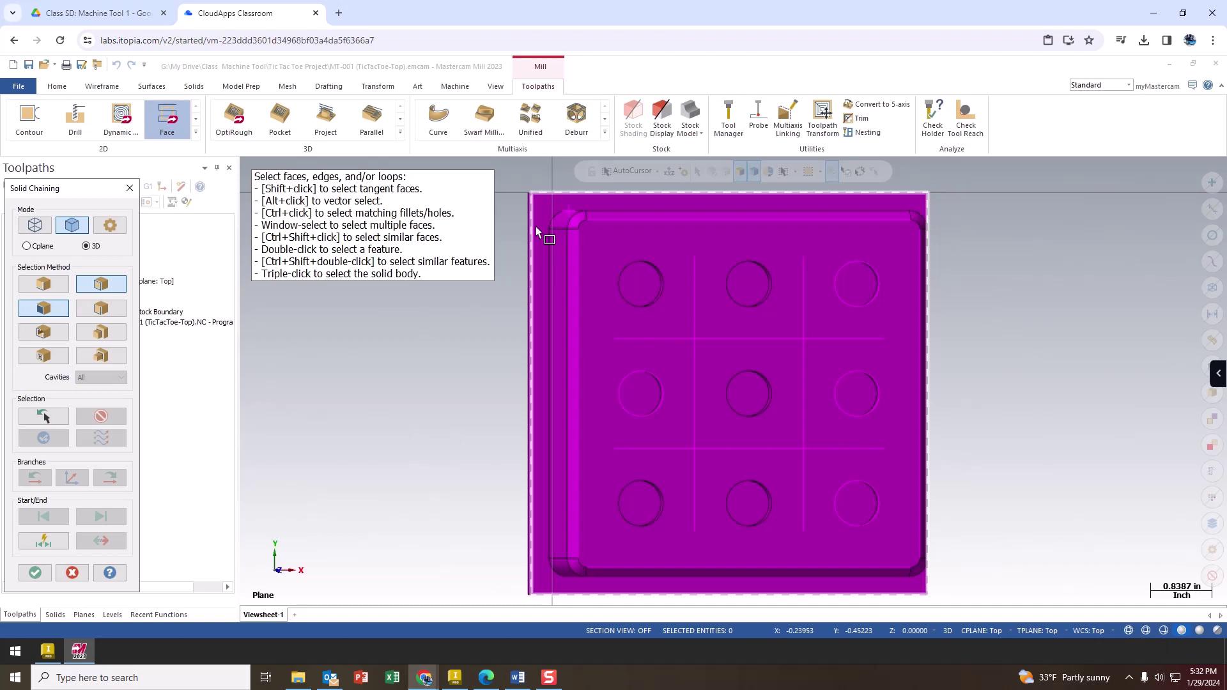
left_click(536, 232)
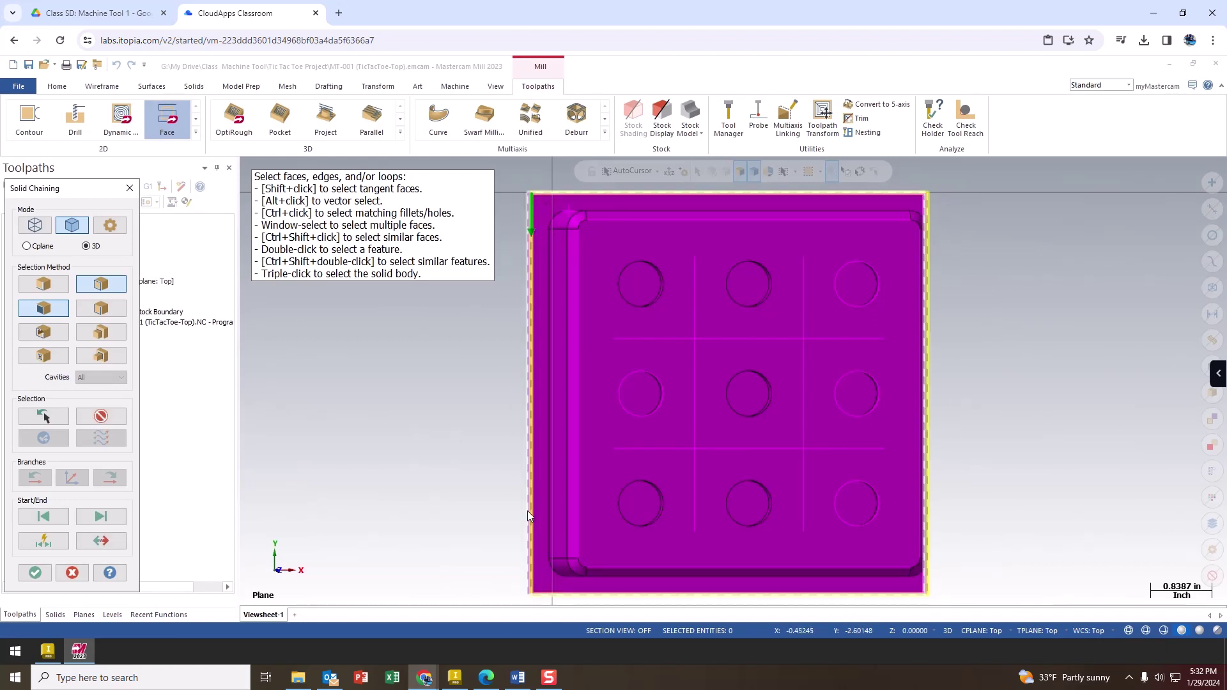
left_click(35, 574)
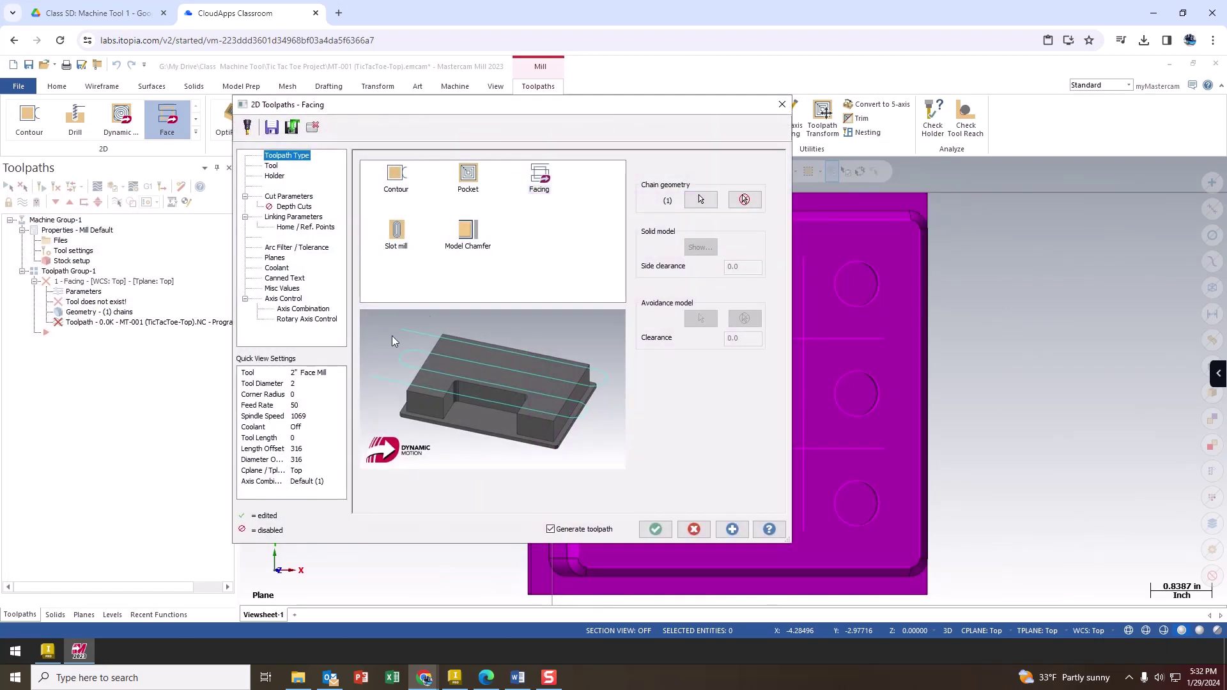
Step: Open the Mill_Inch tool library from the facing toolpath's tool settings, keeping the dialogs clear of each other
left_click_drag(463, 110, 684, 133)
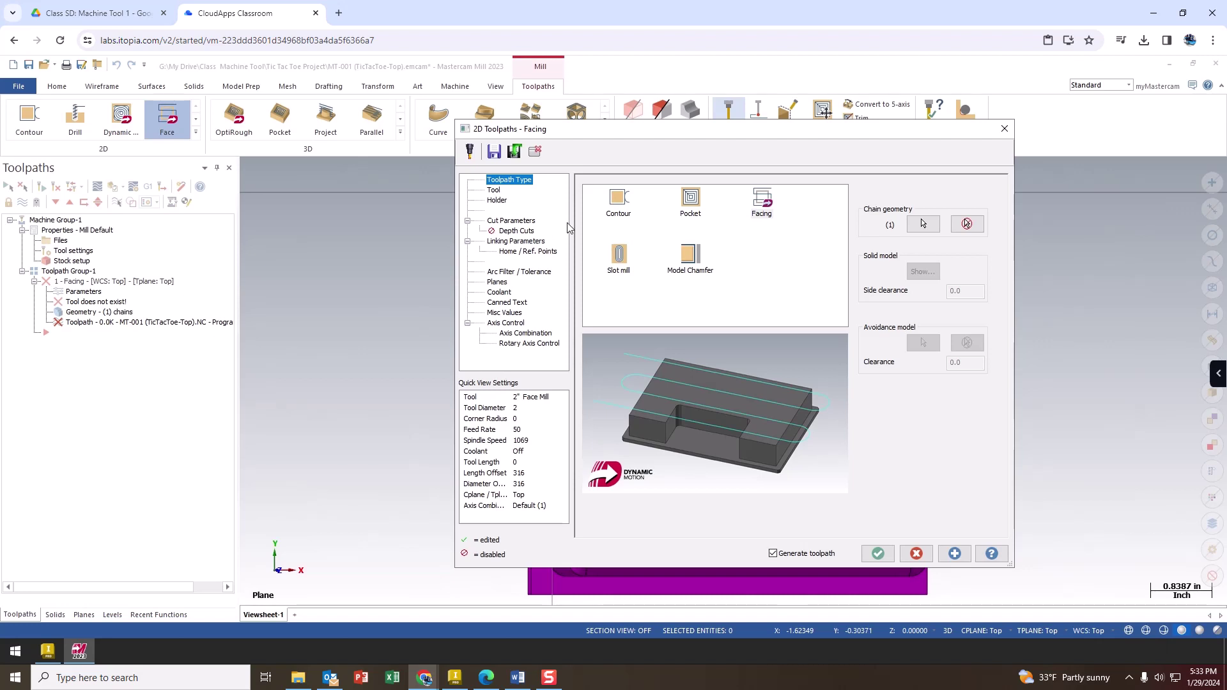
left_click(495, 191)
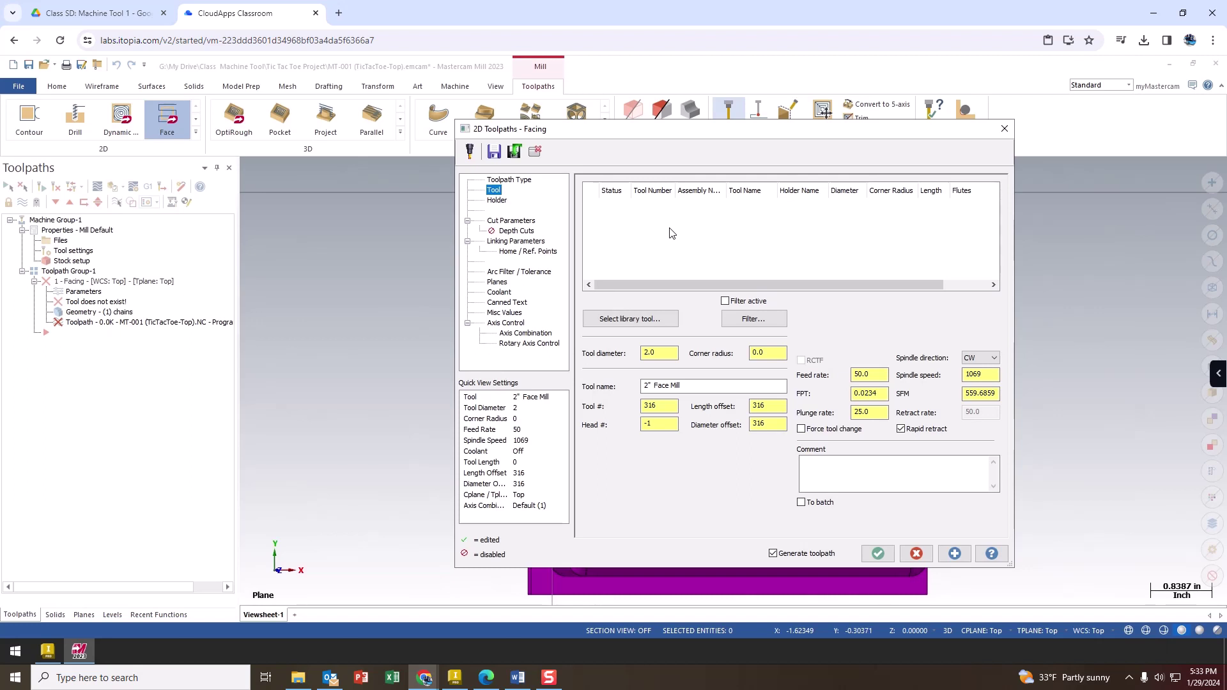
left_click(633, 322)
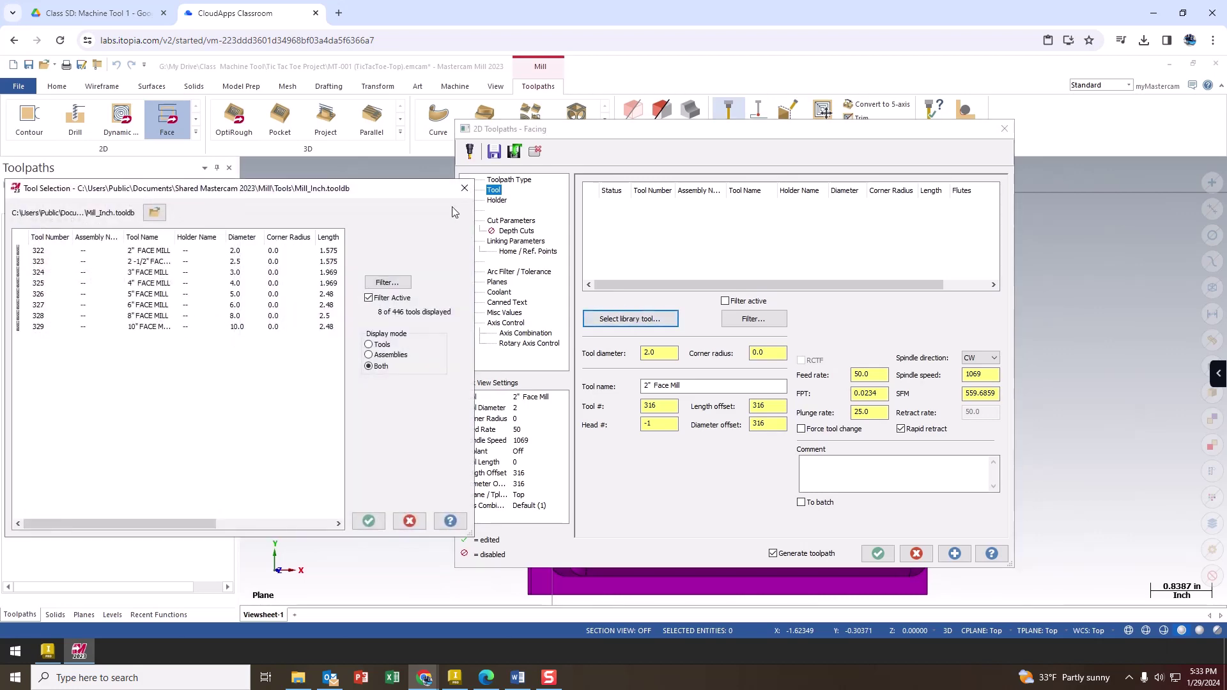
left_click_drag(422, 195, 524, 139)
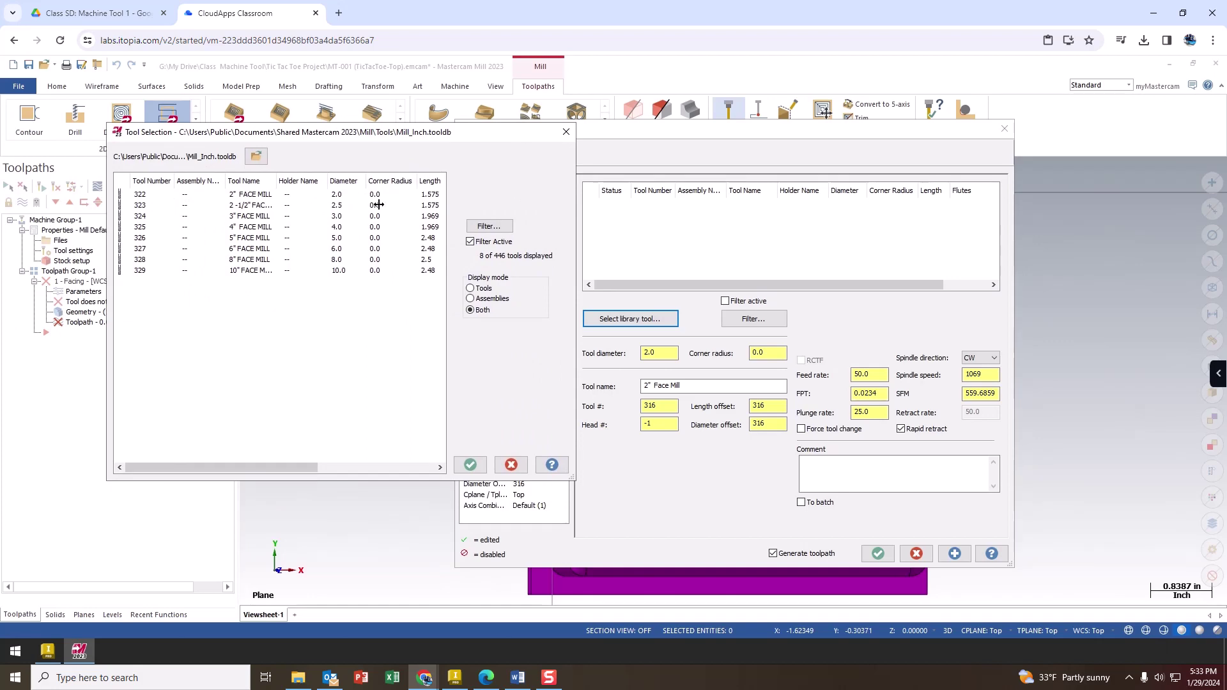
Step: Try the library's tool type filter with all tool types and with no tool types selected
left_click(479, 227)
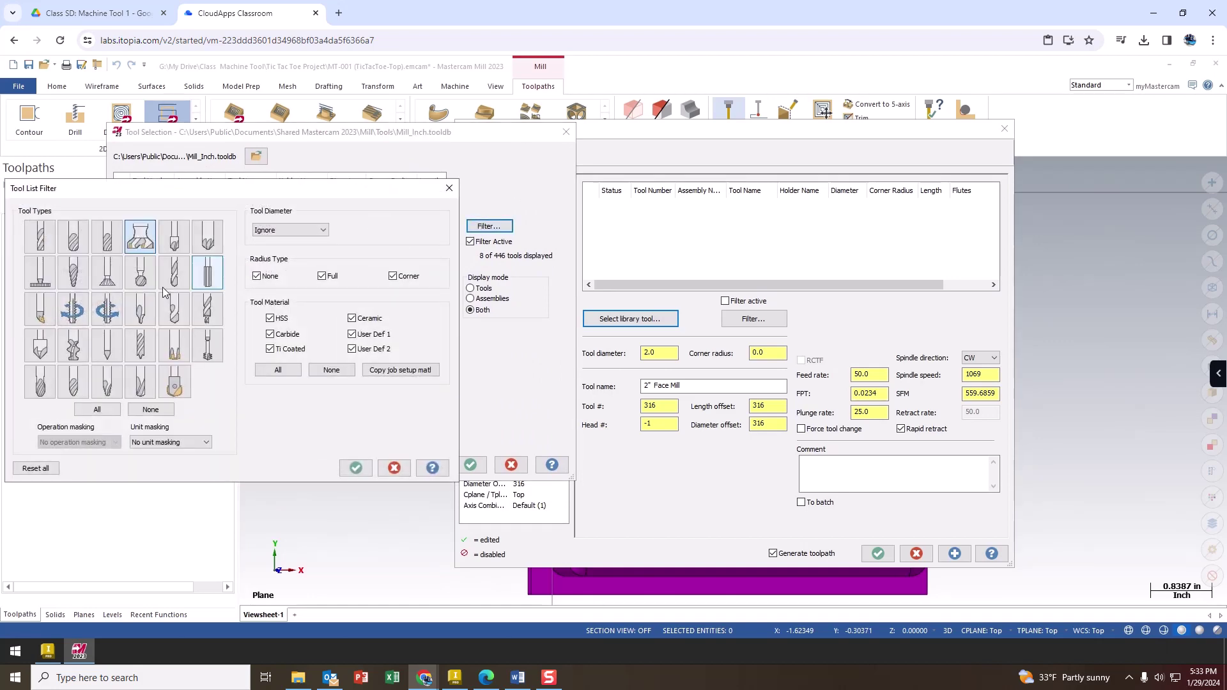
left_click(113, 411)
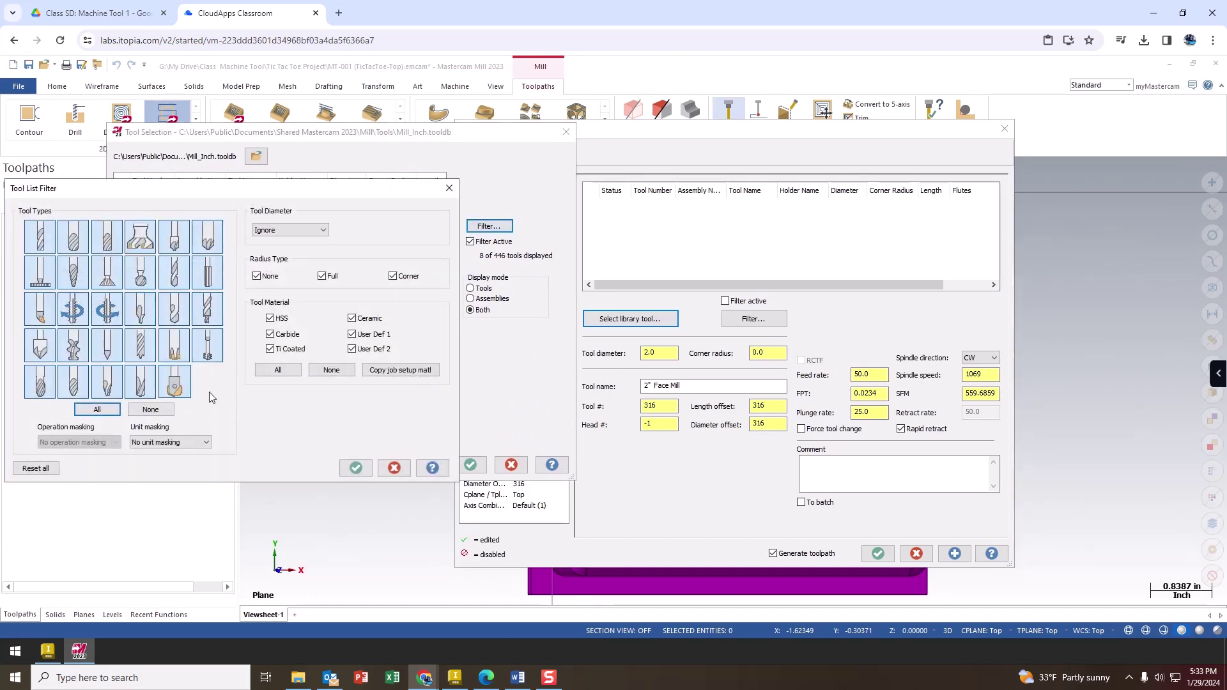
left_click(355, 468)
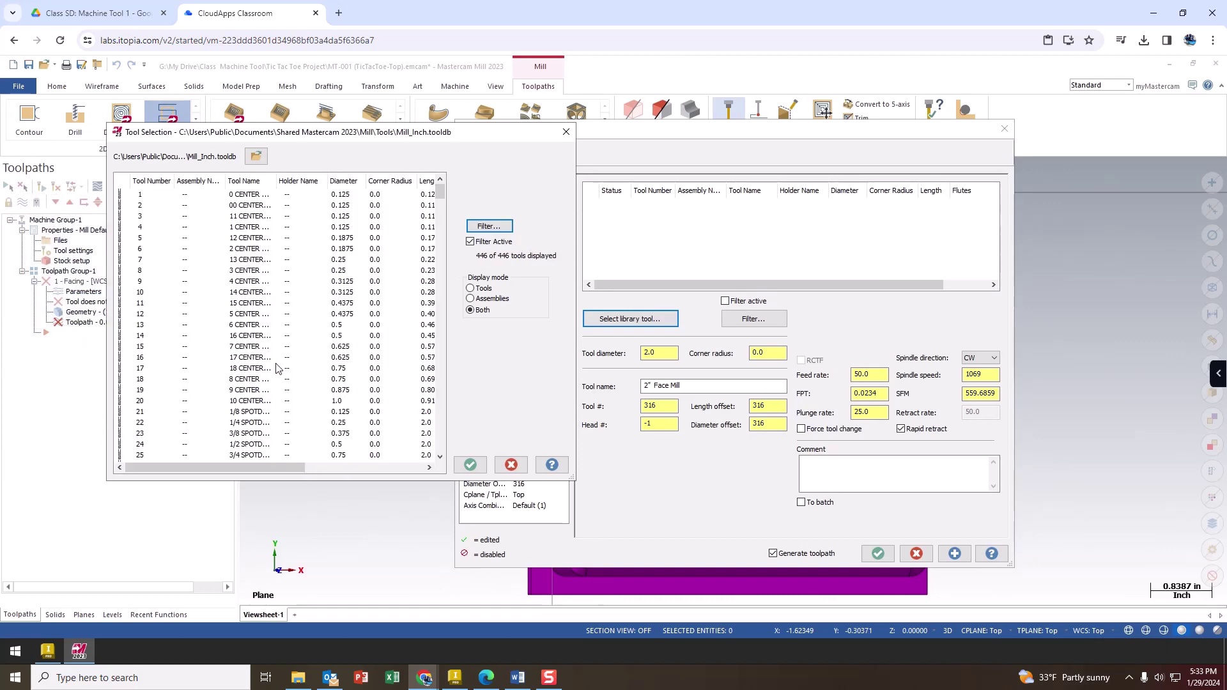
left_click(488, 227)
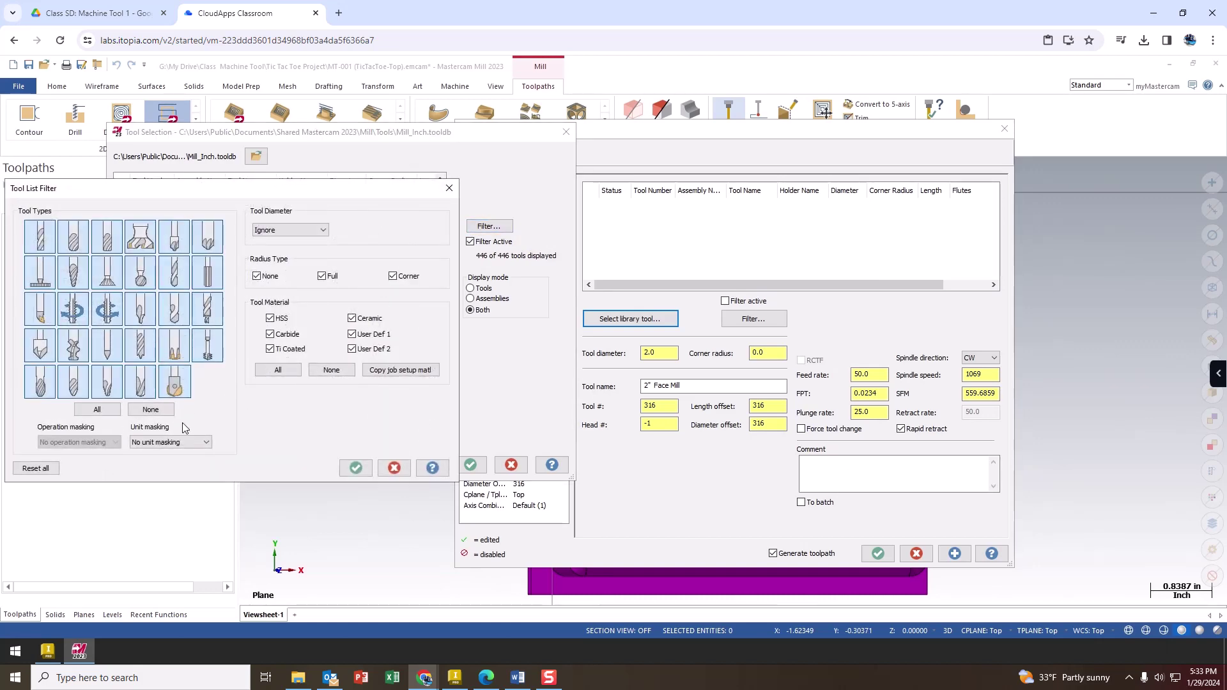
left_click(151, 410)
left_click(356, 468)
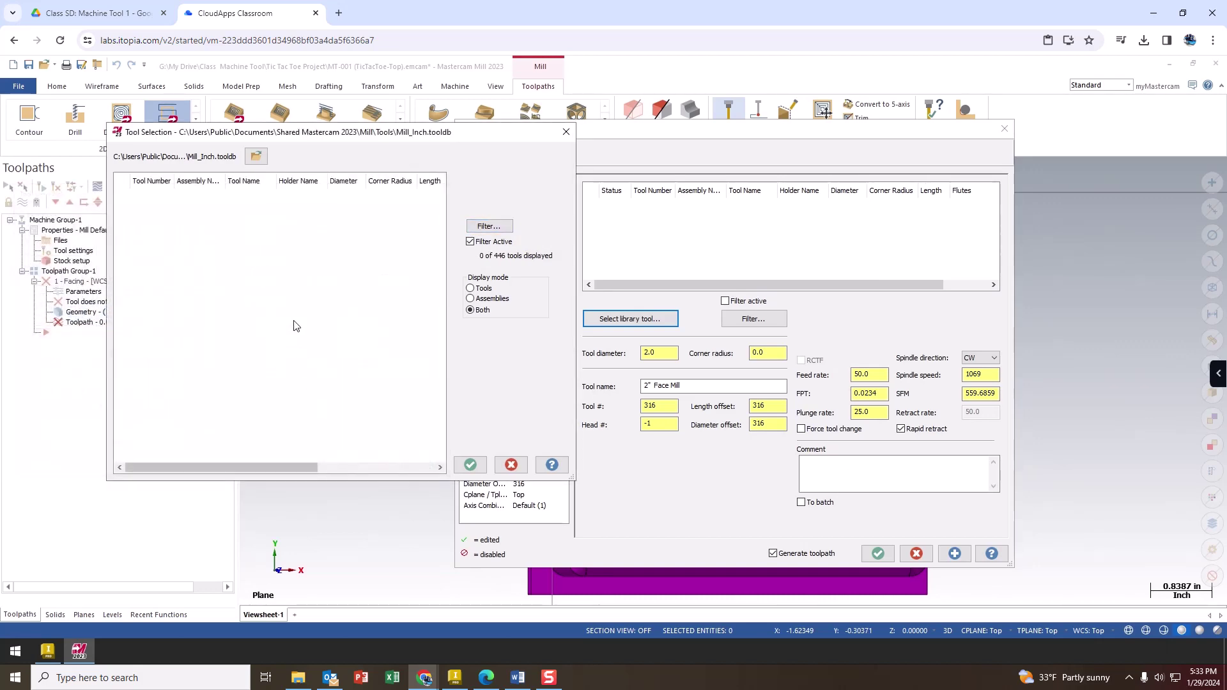
Step: Filter the tool library to face mills and choose the 2" FACE MILL for the facing toolpath
left_click(488, 226)
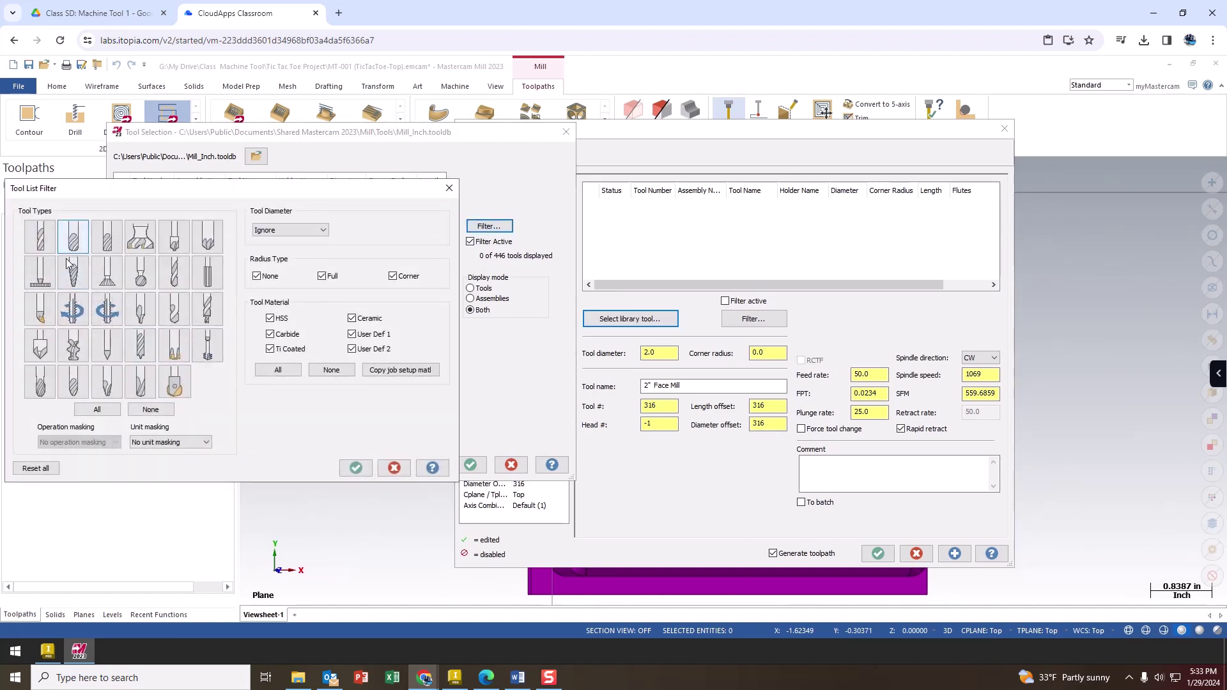
left_click(72, 268)
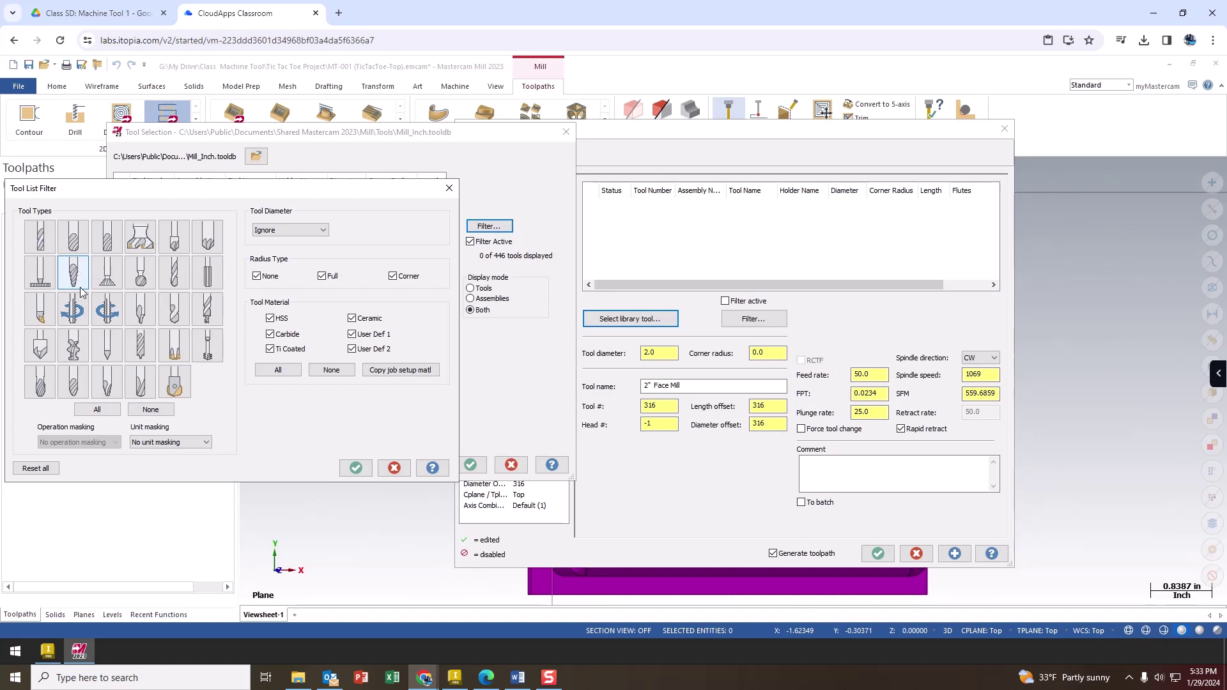
left_click(141, 238)
left_click(356, 468)
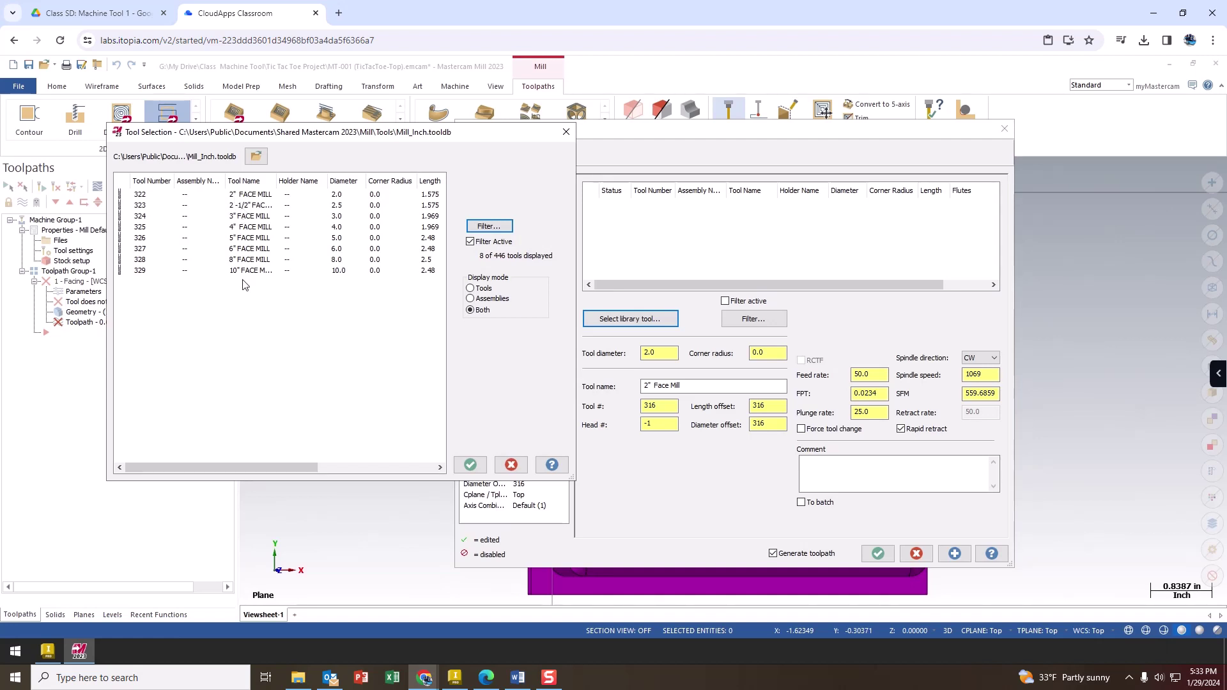
left_click(249, 196)
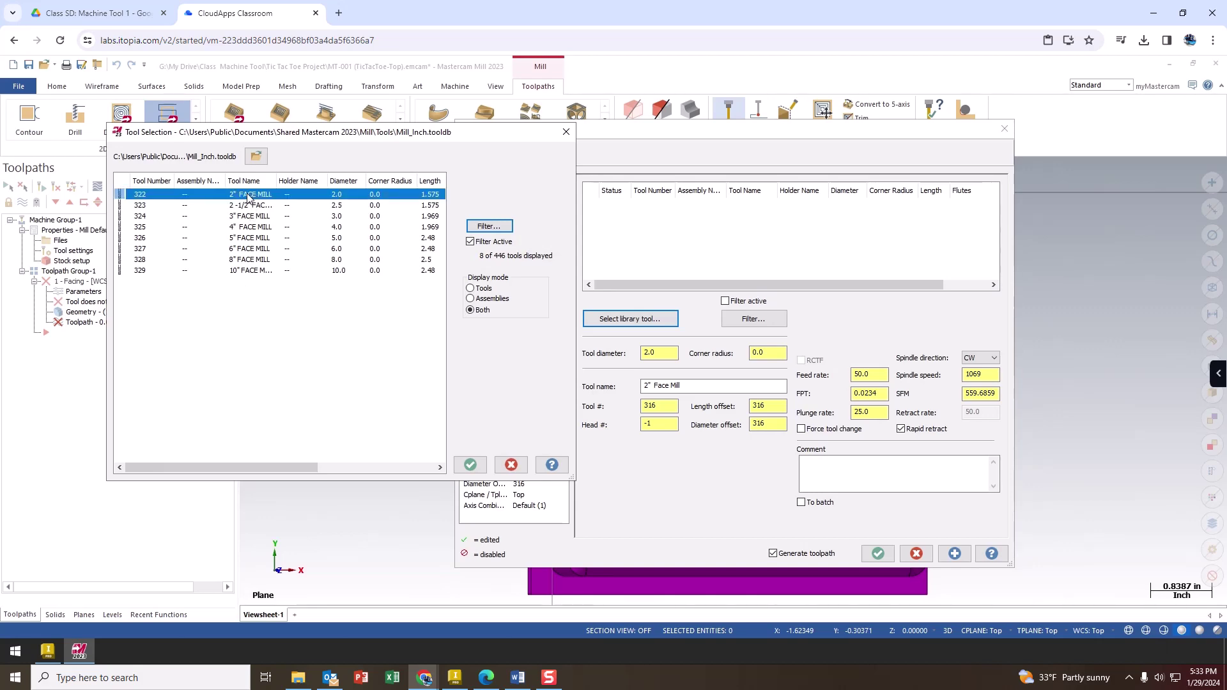
left_click(472, 465)
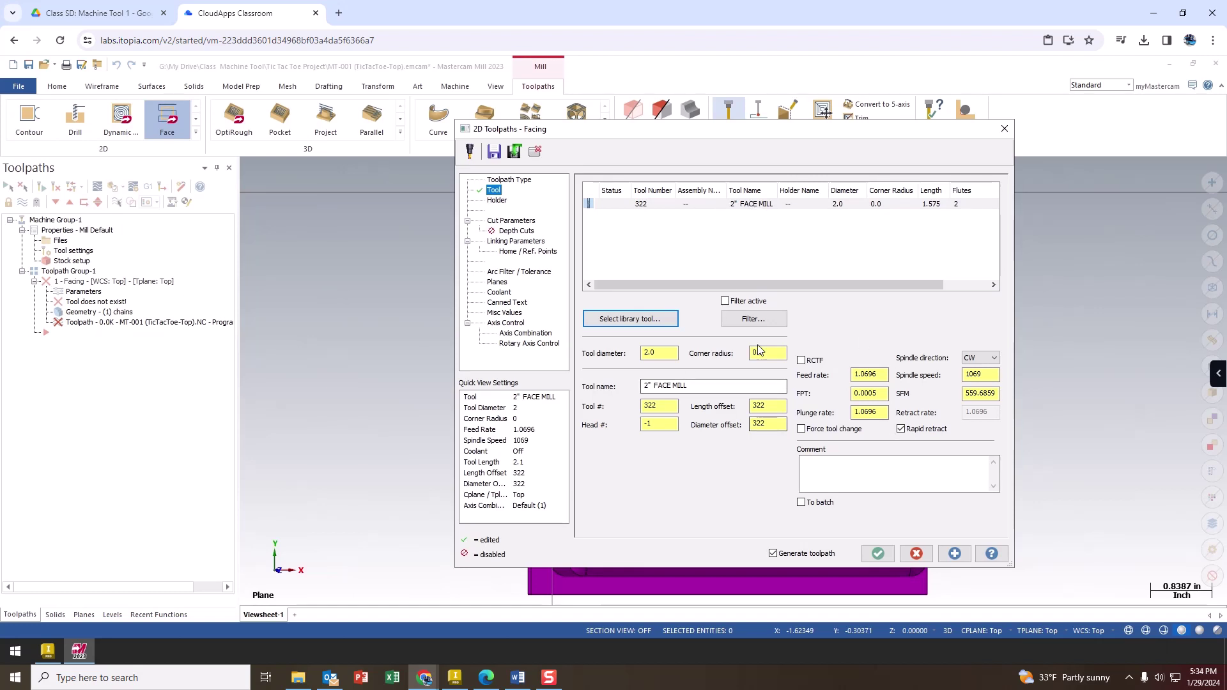
Step: Set the face mill's tool number to 9, with length and diameter offsets also 9
left_click(656, 408)
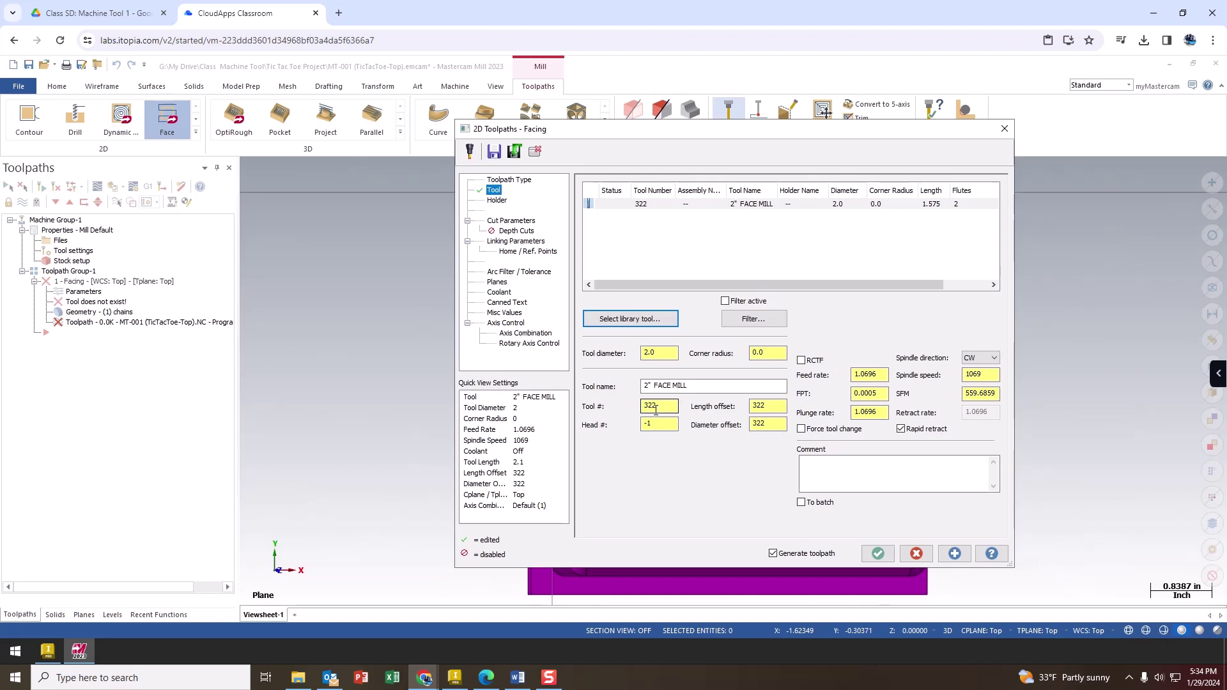
double_click(656, 407)
type("9")
left_click(767, 405)
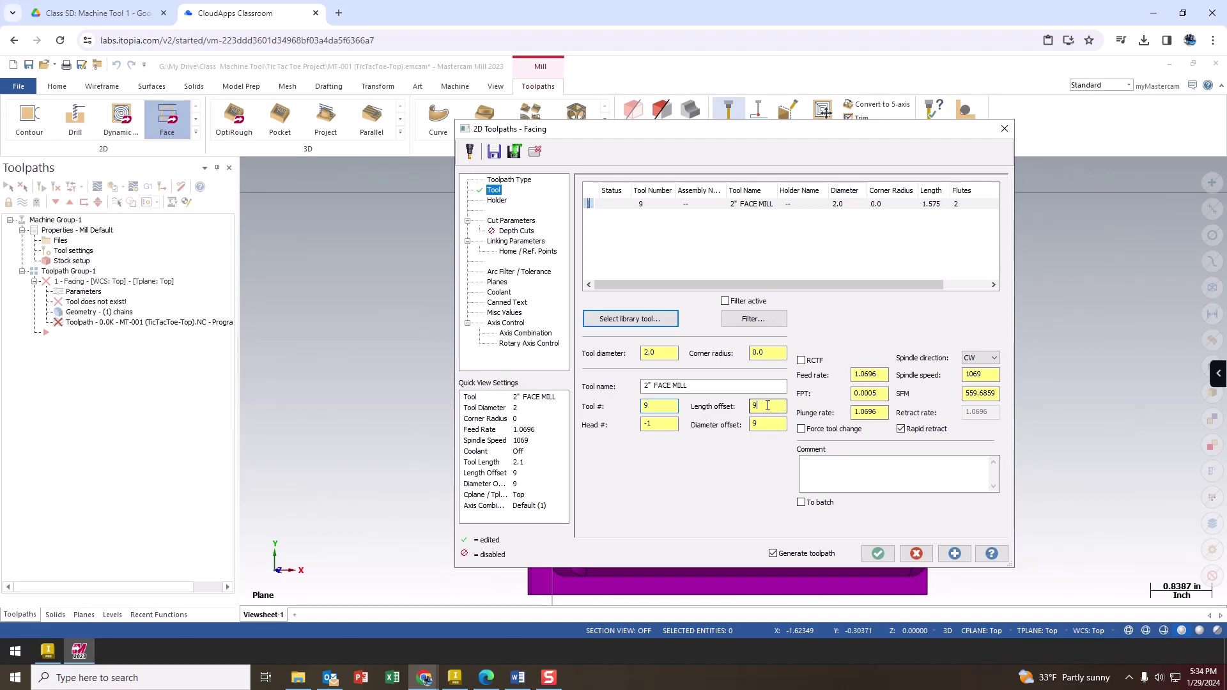
key("Tab")
key("Tab")
Step: Set the face mill's spindle speed to 800
left_click(874, 374)
double_click(975, 377)
type("800")
double_click(866, 374)
double_click(976, 376)
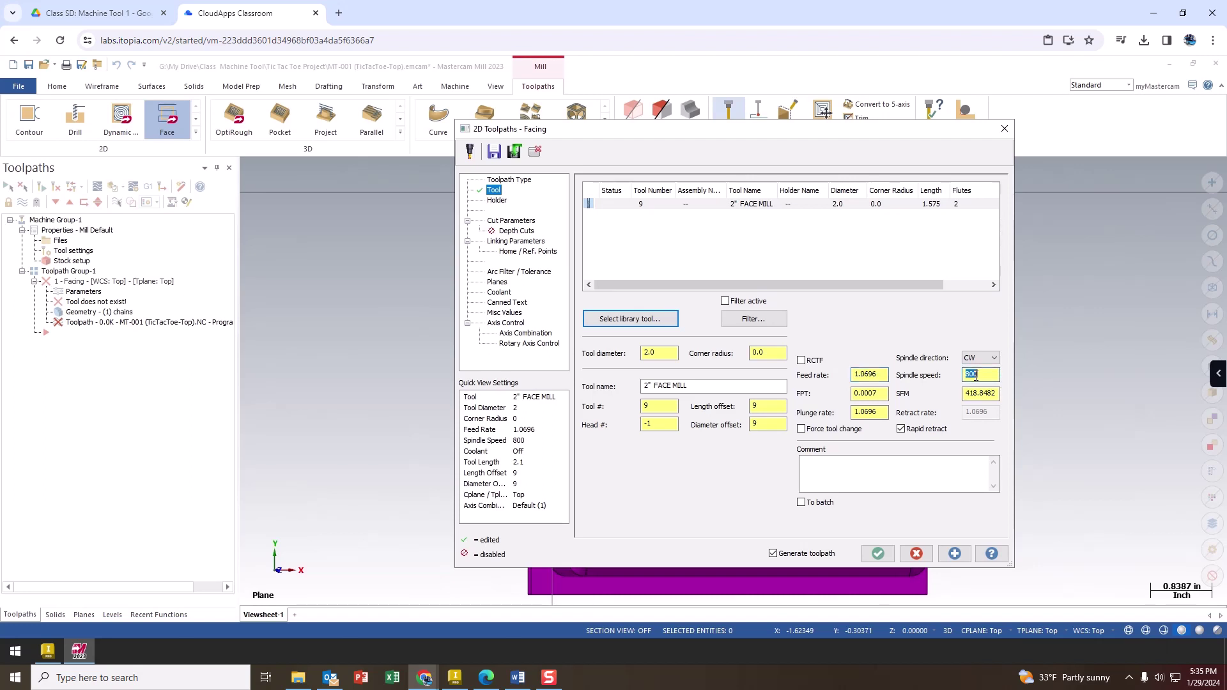
Step: Set the face mill's feed rate to 10.0
double_click(863, 374)
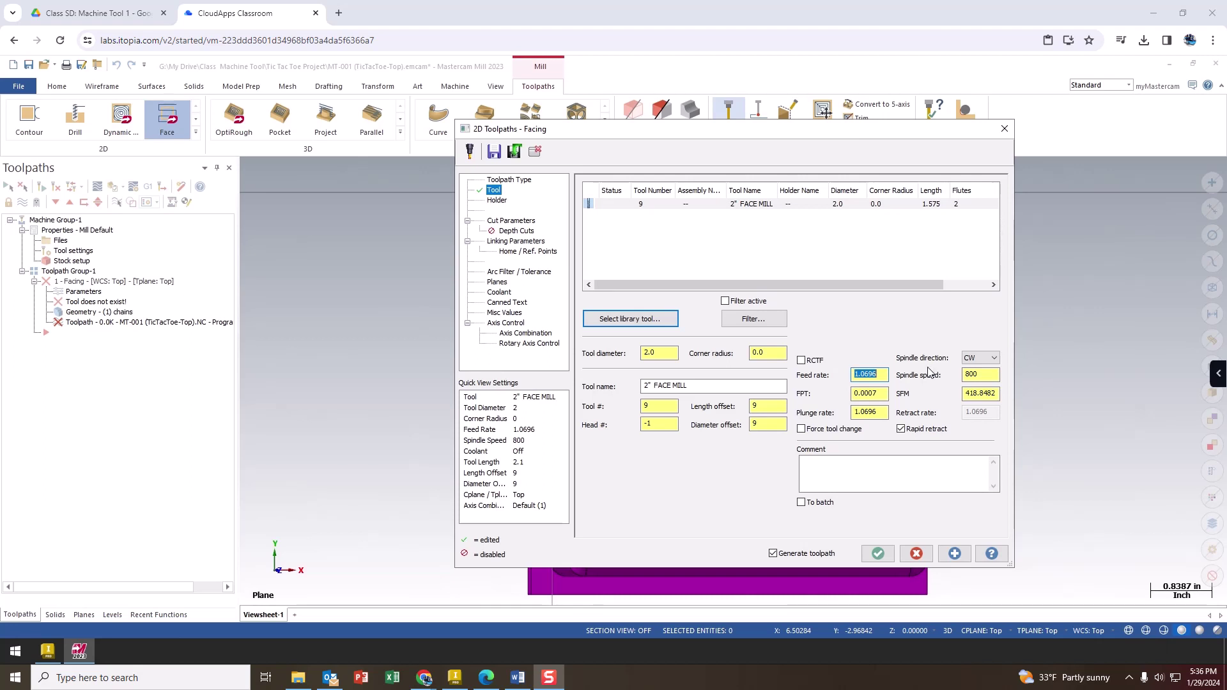
left_click(864, 375)
key("Delete")
key("Delete")
key("Delete")
key("BackSpace")
key("BackSpace")
key("BackSpace")
type("10")
key("Tab")
left_click(881, 395)
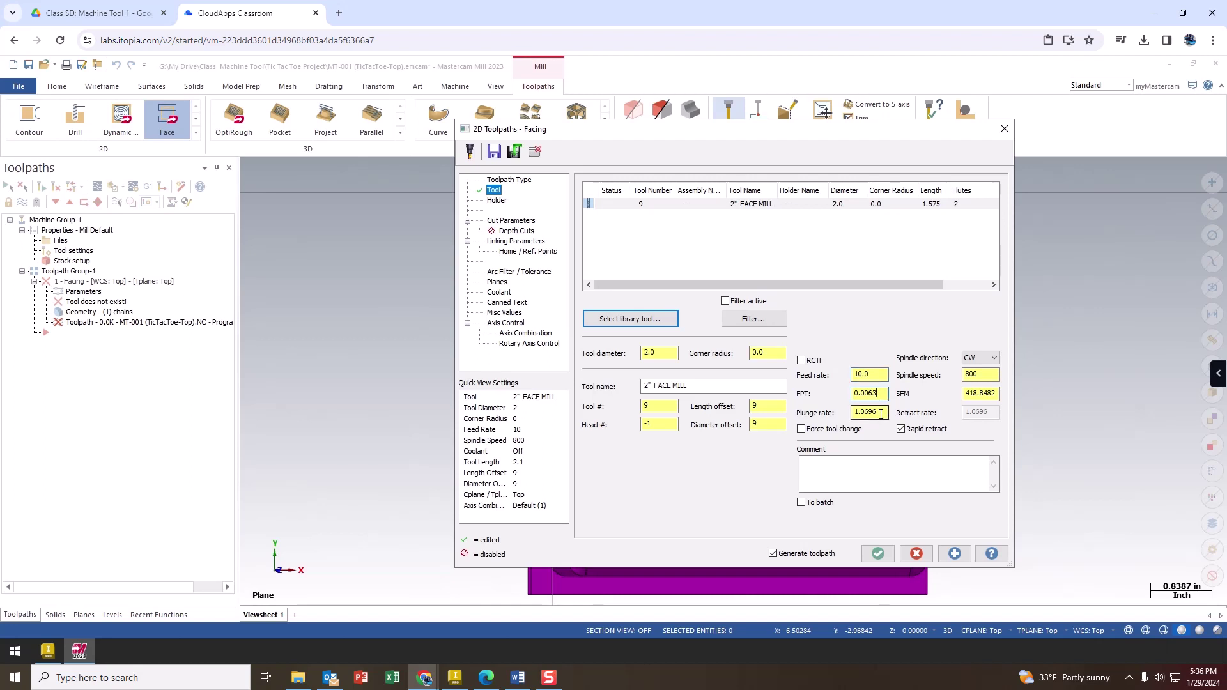
Step: Set the face mill's plunge rate to 10
double_click(881, 413)
type("10")
left_click(868, 393)
left_click(972, 379)
double_click(975, 376)
double_click(867, 411)
Step: Set the stock to leave on floors to 0.0 in the facing cut parameters
left_click(495, 201)
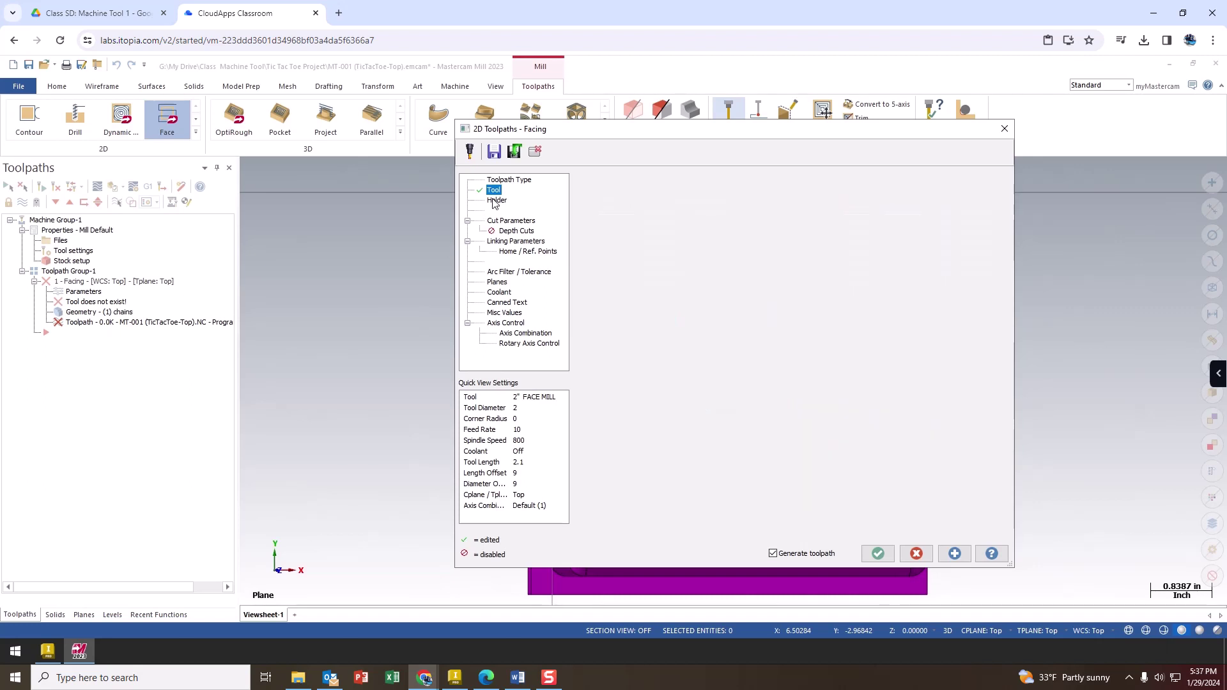
left_click(511, 220)
left_click(675, 443)
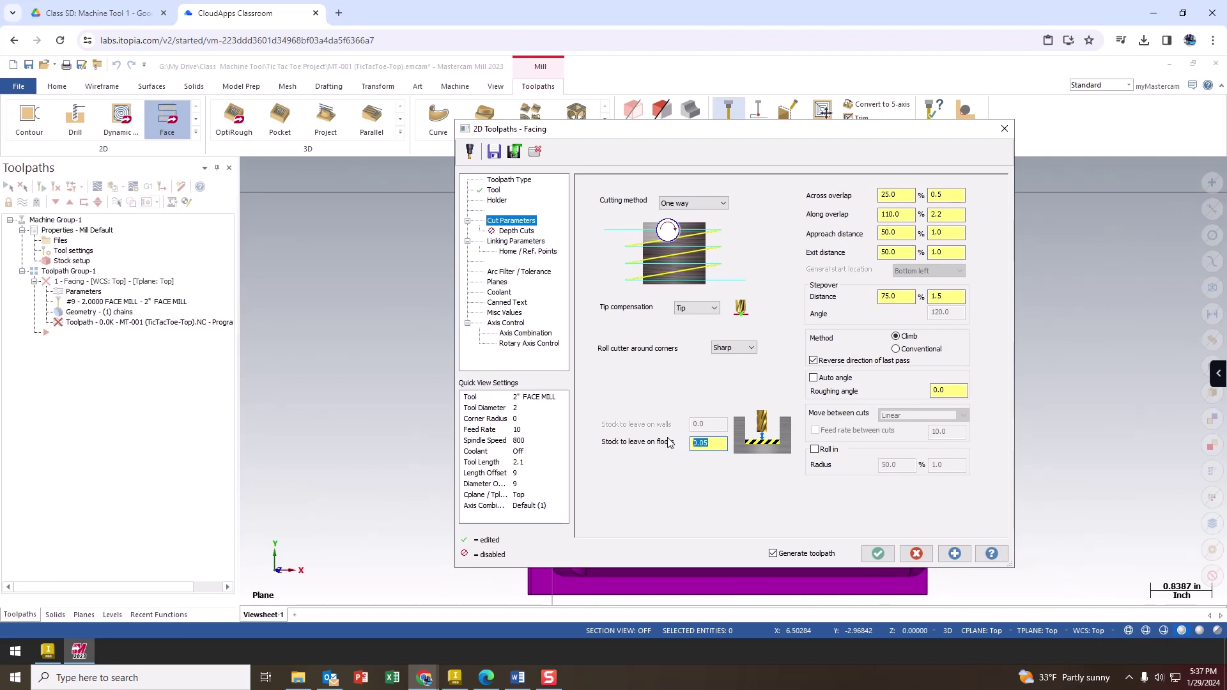
type("0.0")
left_click(894, 253)
double_click(884, 233)
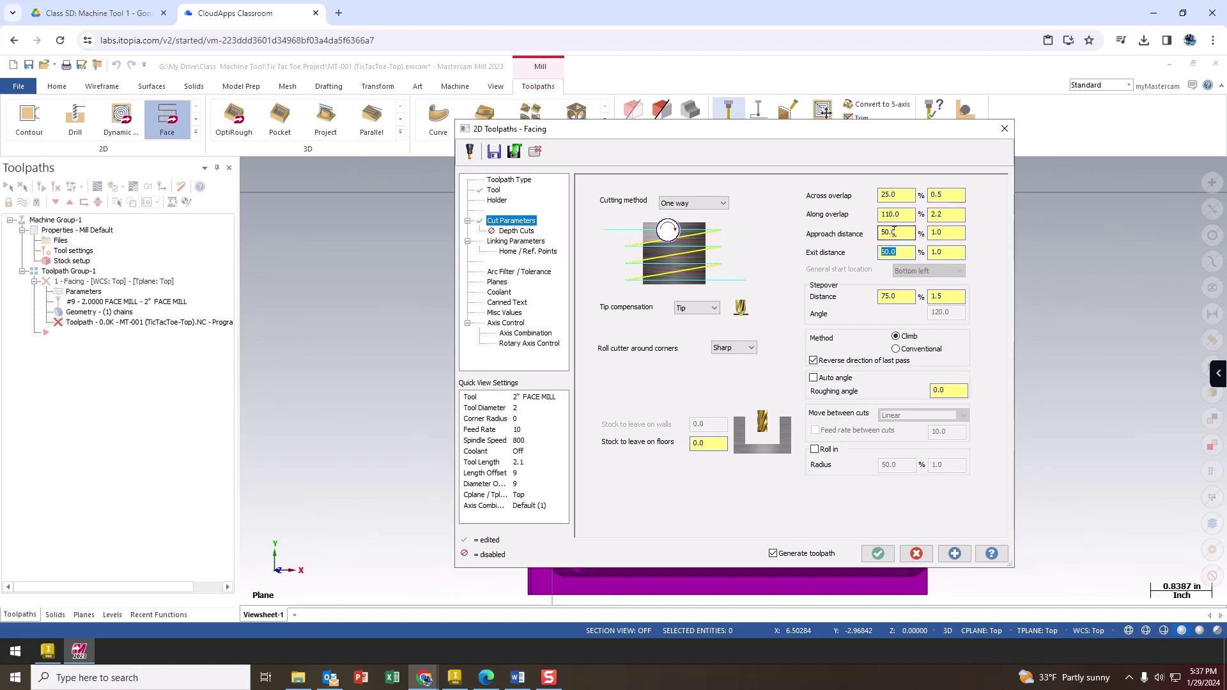
left_click(891, 253)
Step: Set the stepover distance percentage of the facing passes to 5
double_click(888, 297)
type("5")
left_click(943, 297)
double_click(902, 299)
left_click(887, 296)
Step: Enable depth cuts for the facing operation with a maximum rough step of 0.10
left_click(516, 232)
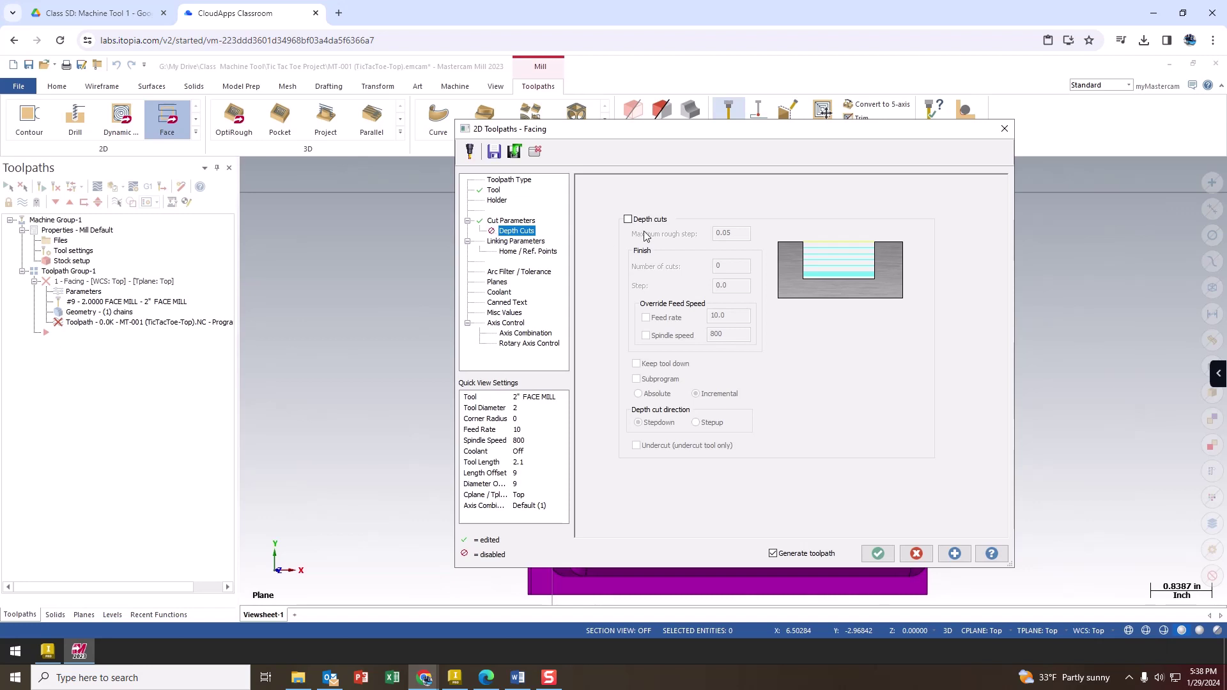
left_click(629, 219)
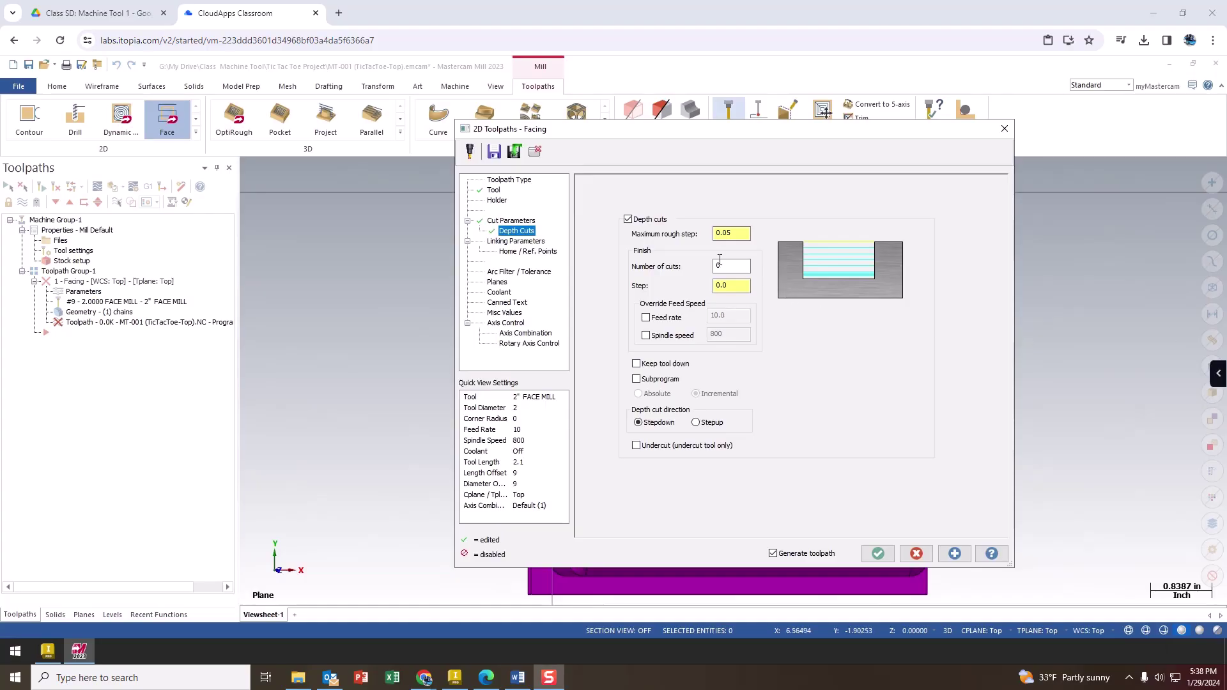
left_click(729, 233)
type(".10")
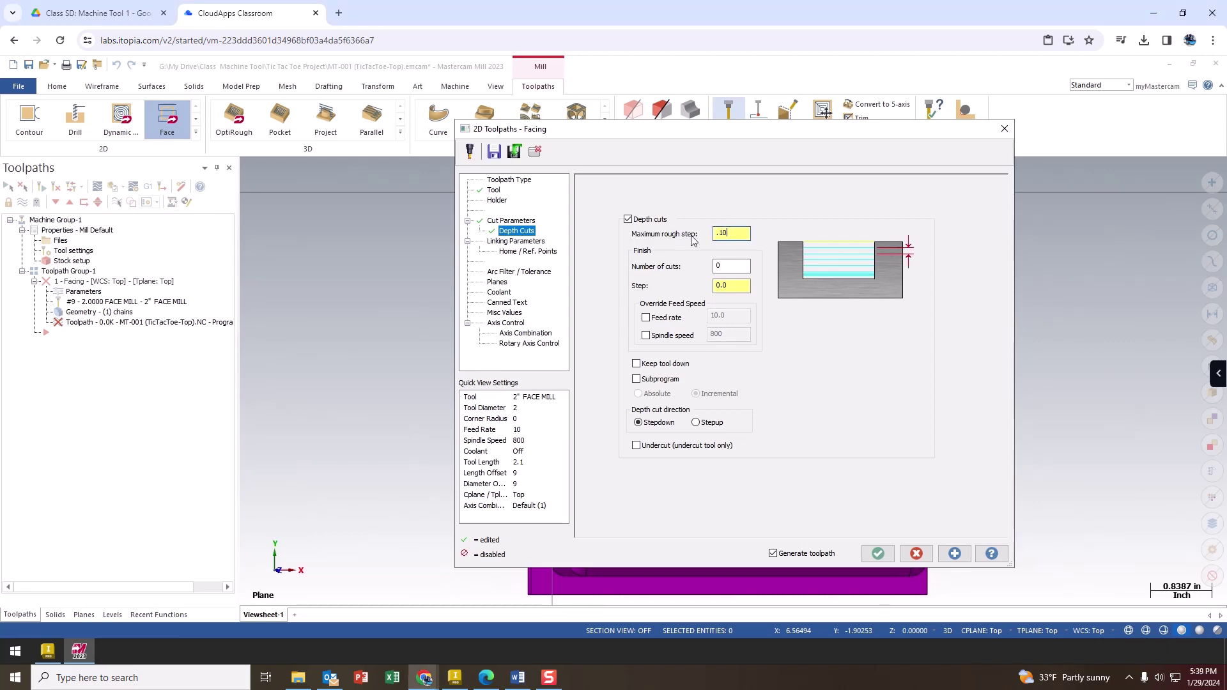
Step: Add 1 finish cut with a 0.008 step to the depth cuts and keep the tool down between cuts
left_click(734, 267)
left_click(716, 266)
type("1")
left_click(741, 289)
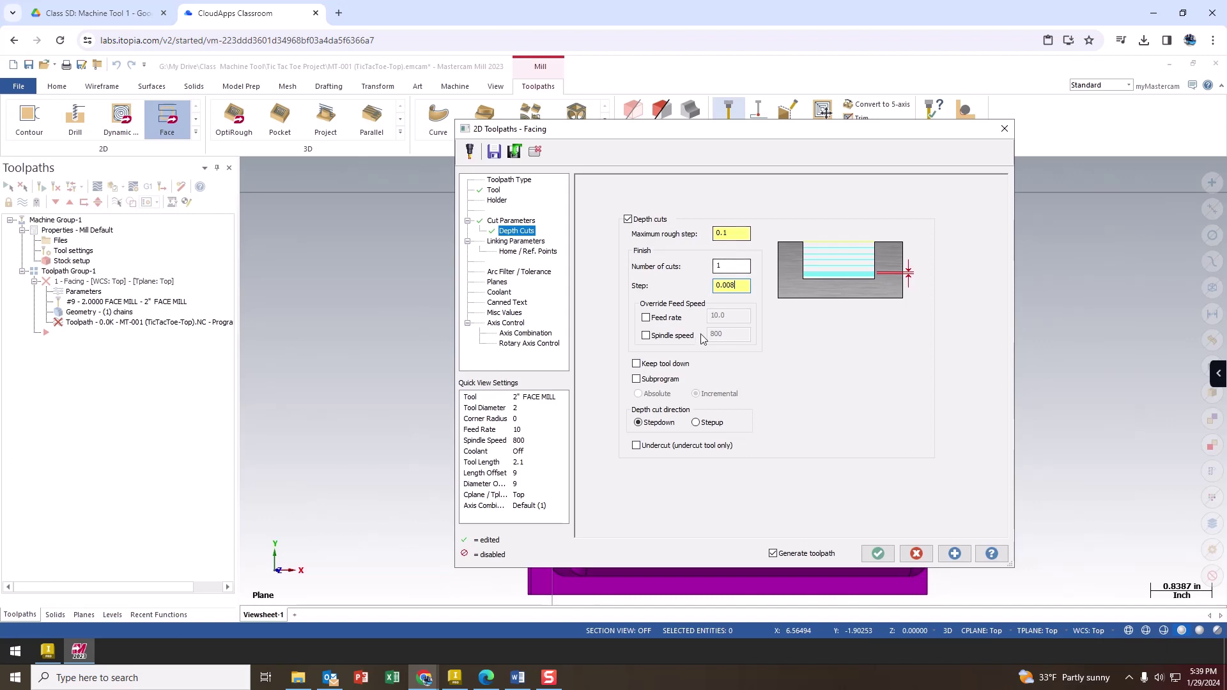
left_click(637, 366)
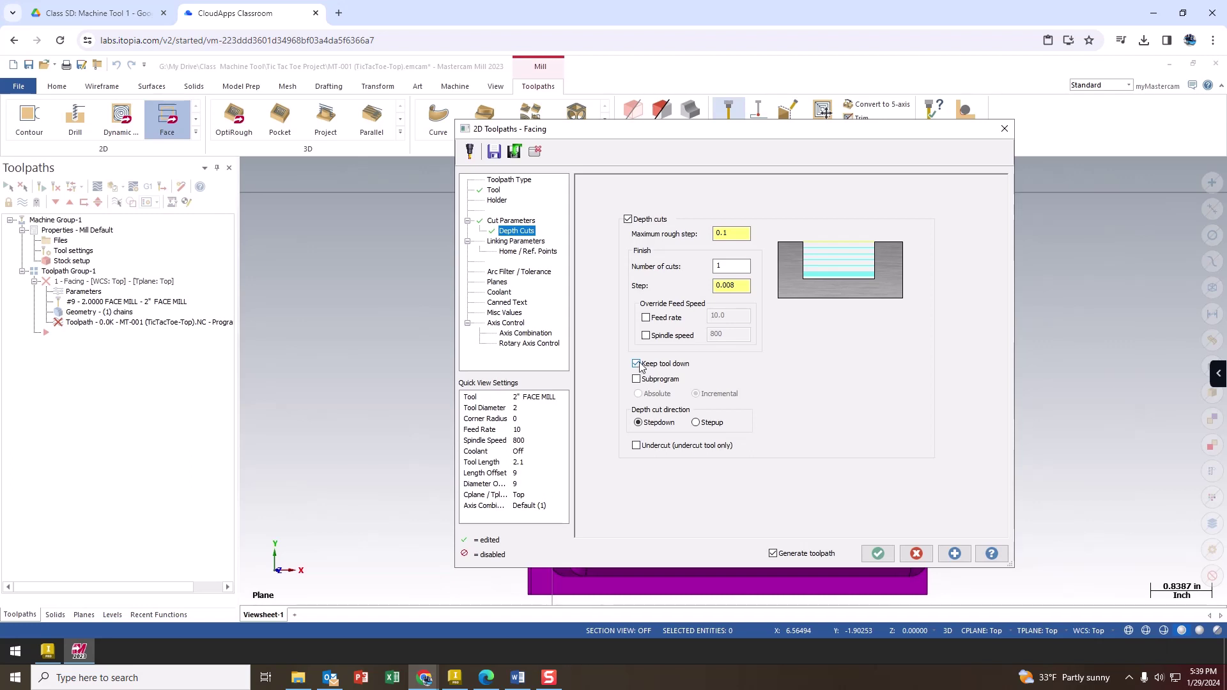
Step: Make the retract, feed plane and depth values absolute in the facing linking parameters
left_click(518, 242)
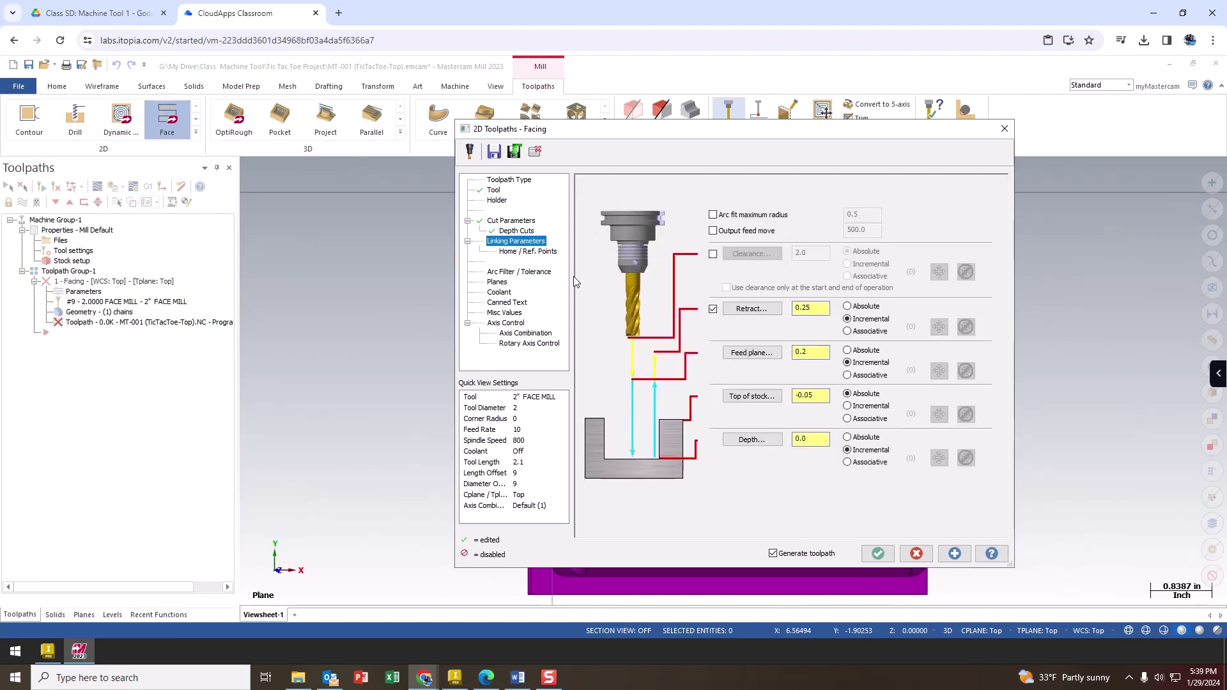
left_click(848, 307)
left_click(848, 351)
left_click(849, 437)
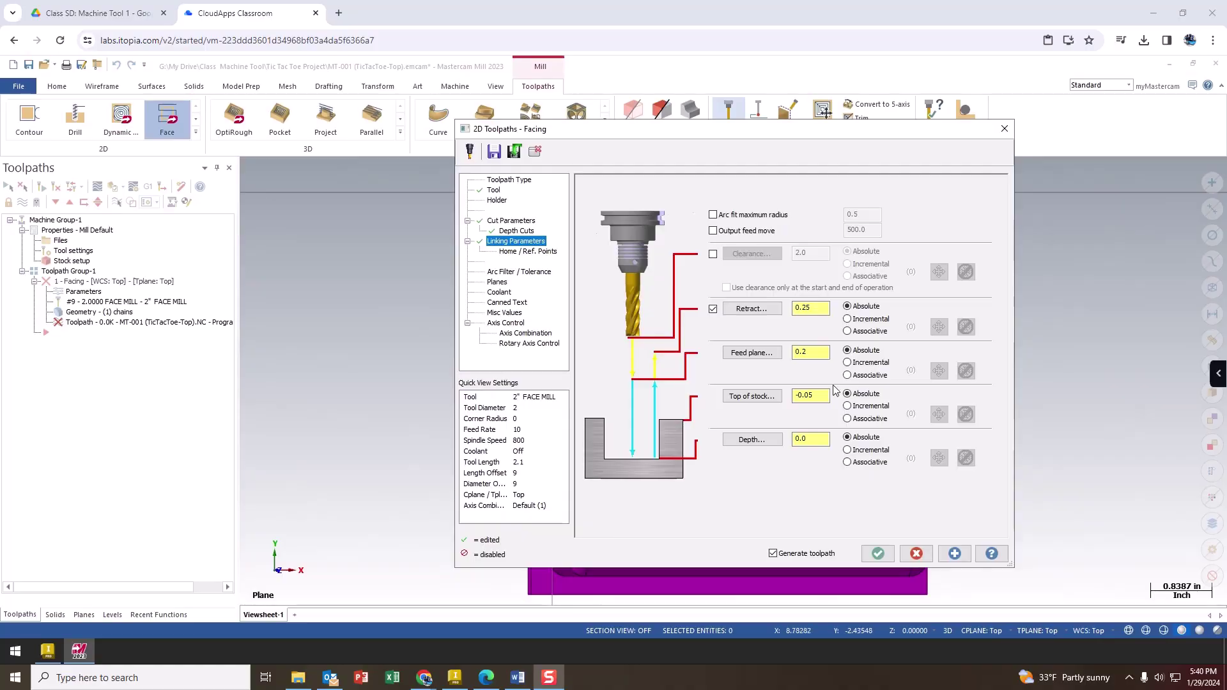
Step: Set the top of stock to 0.0 by picking the origin above the part's back corner in isometric view
left_click(822, 394)
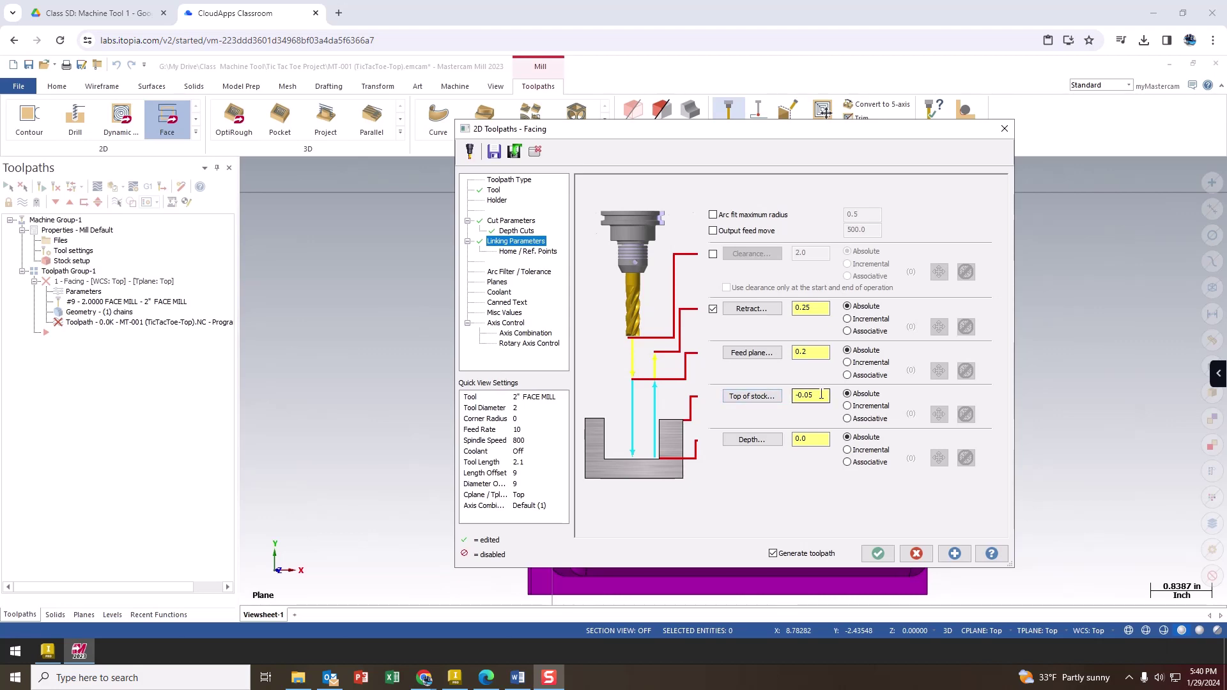
left_click(771, 397)
right_click(950, 400)
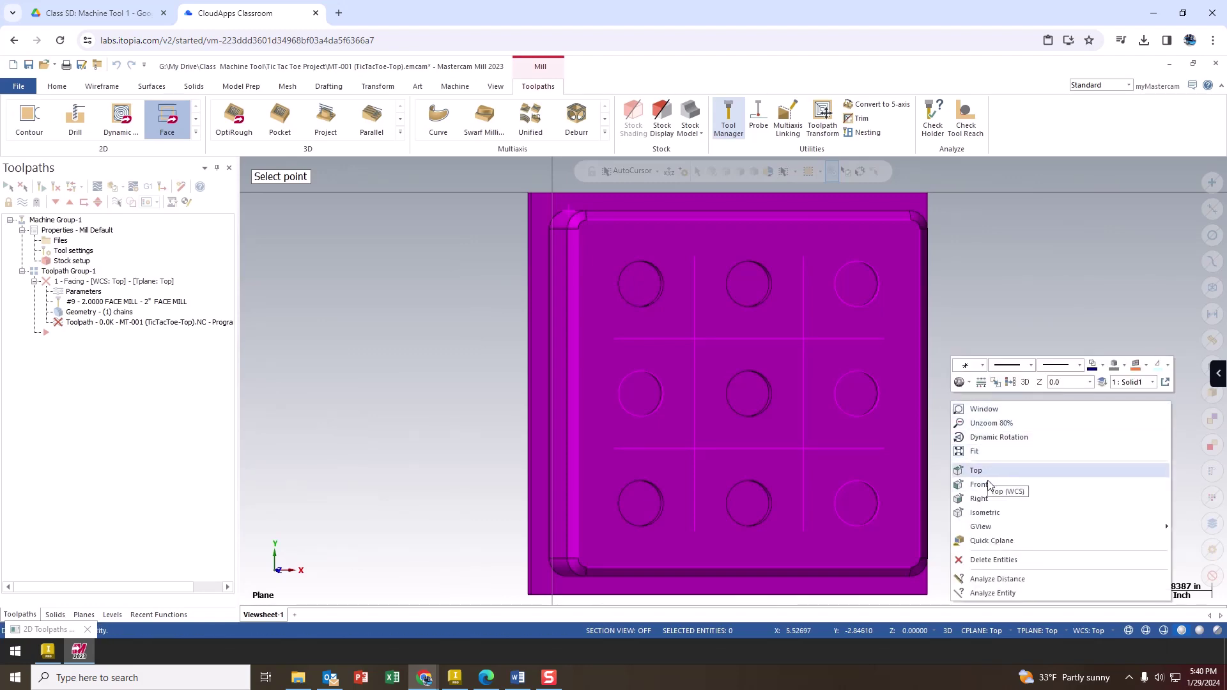
left_click(987, 482)
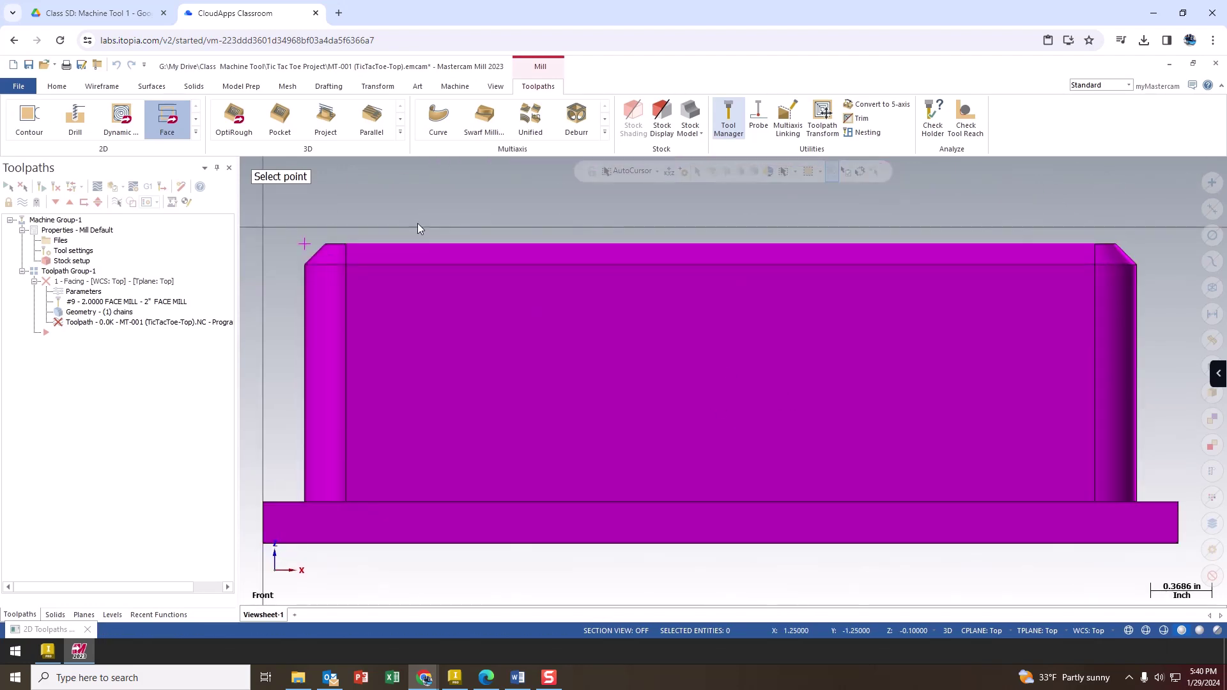
right_click(630, 223)
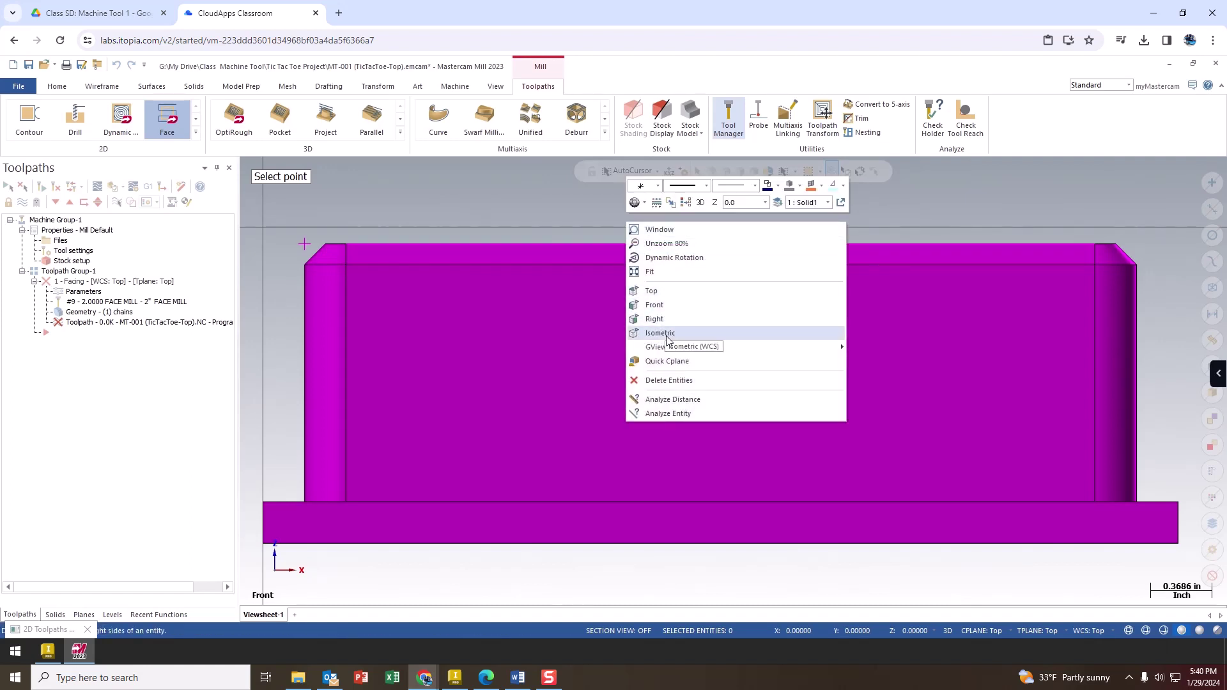
left_click(667, 339)
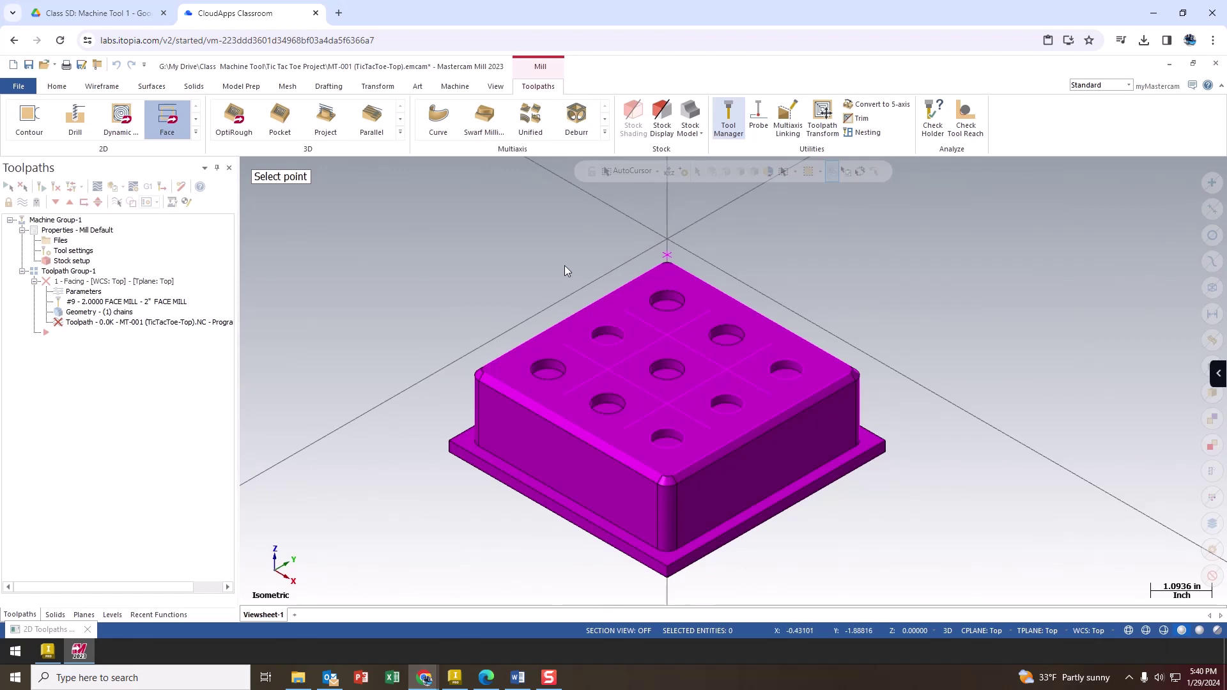
right_click(477, 276)
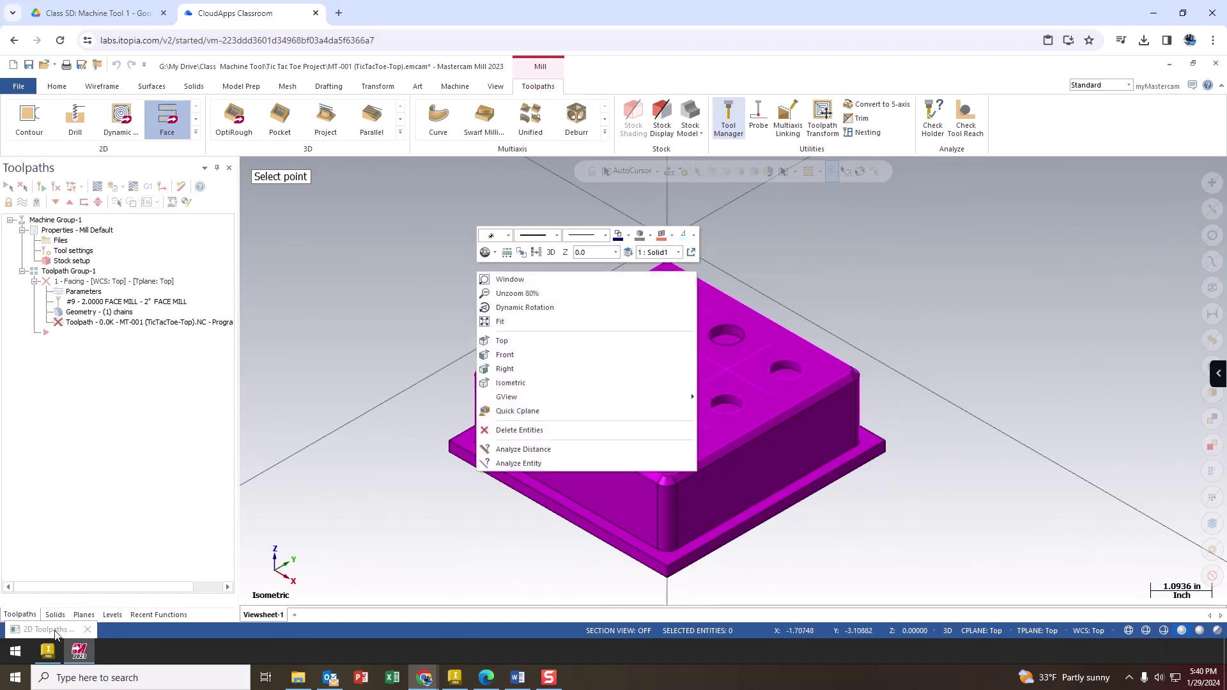
left_click(420, 390)
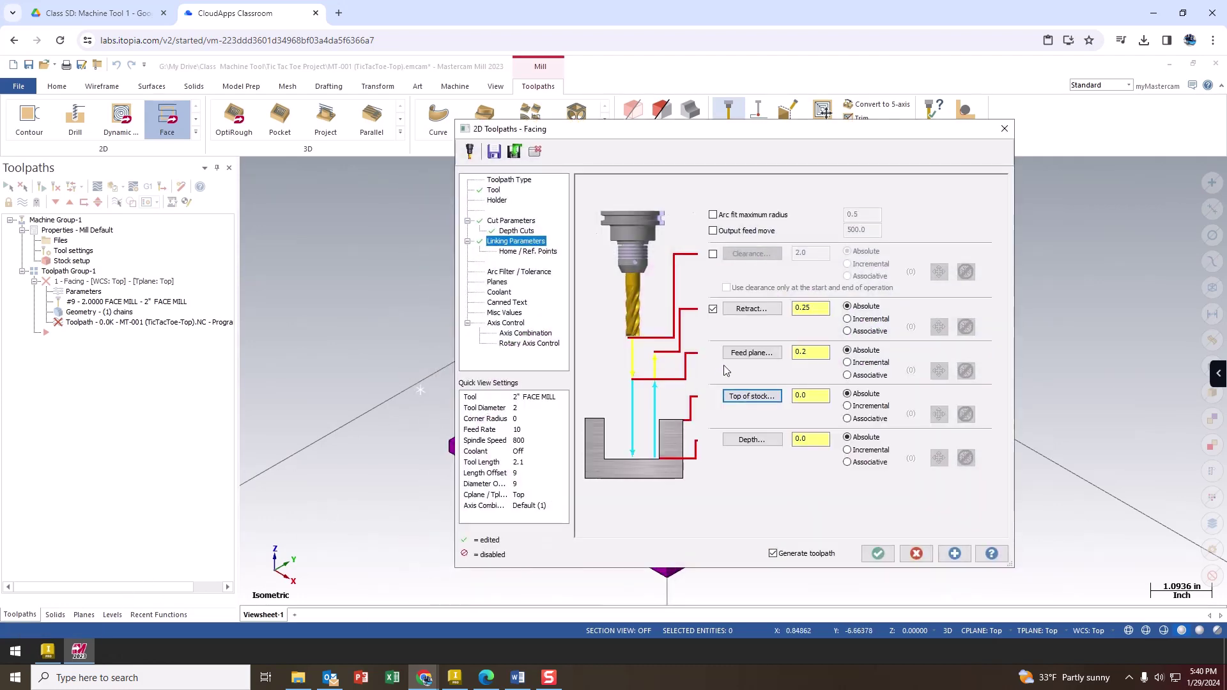
left_click(752, 397)
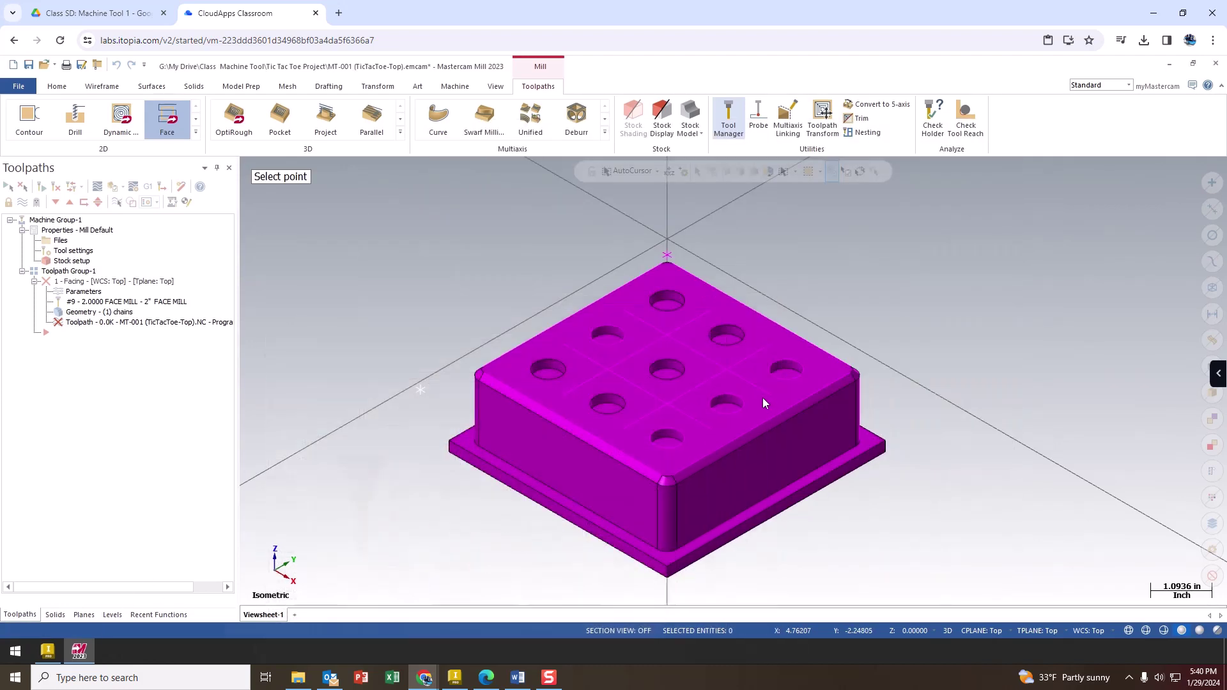
left_click(668, 241)
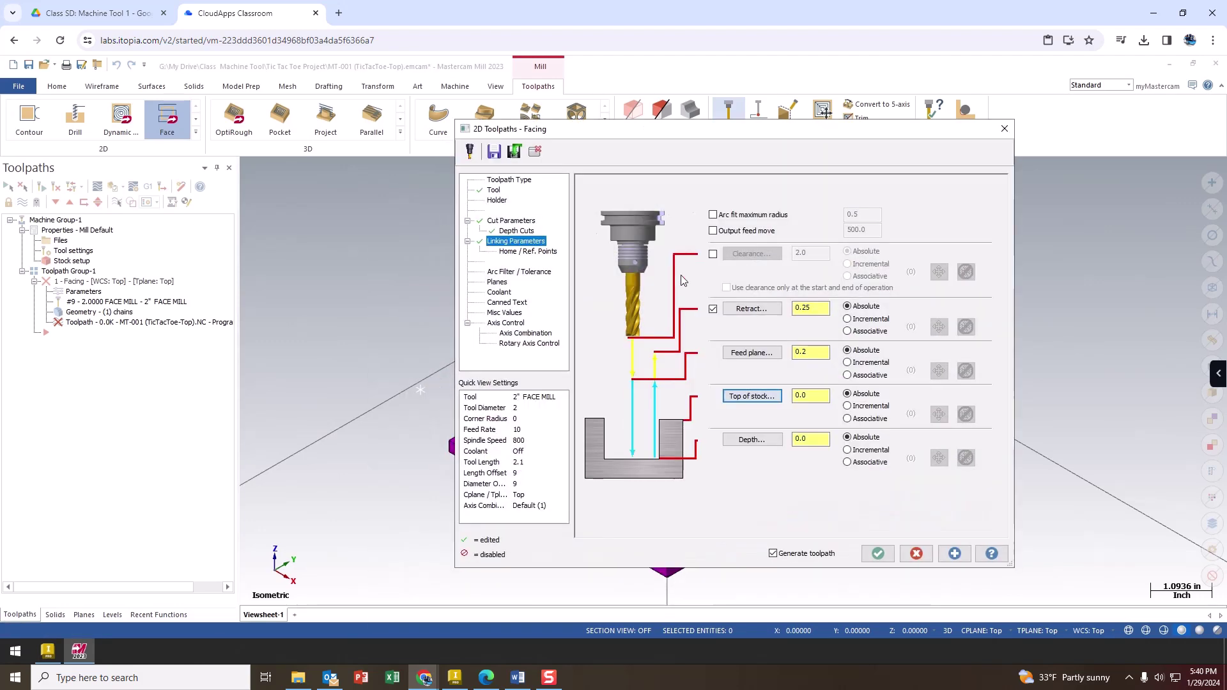
Step: Set the facing depth to -0.1 by picking the centre of a hole on the part's top face
left_click(802, 397)
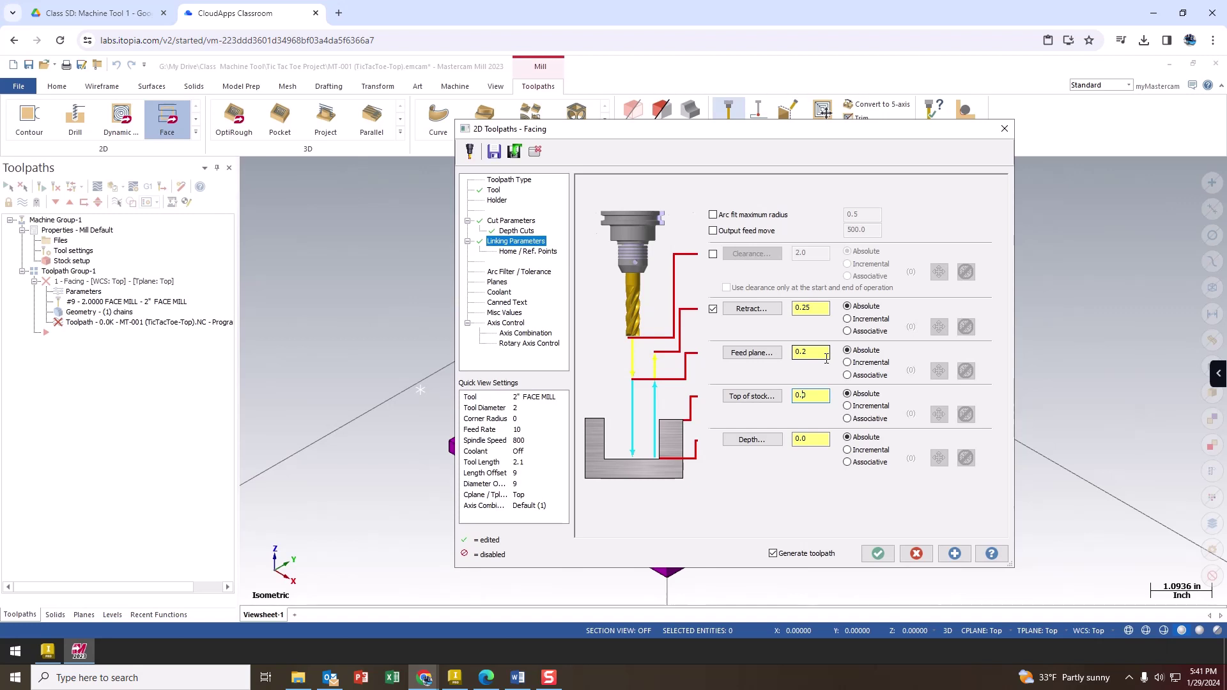
left_click(775, 442)
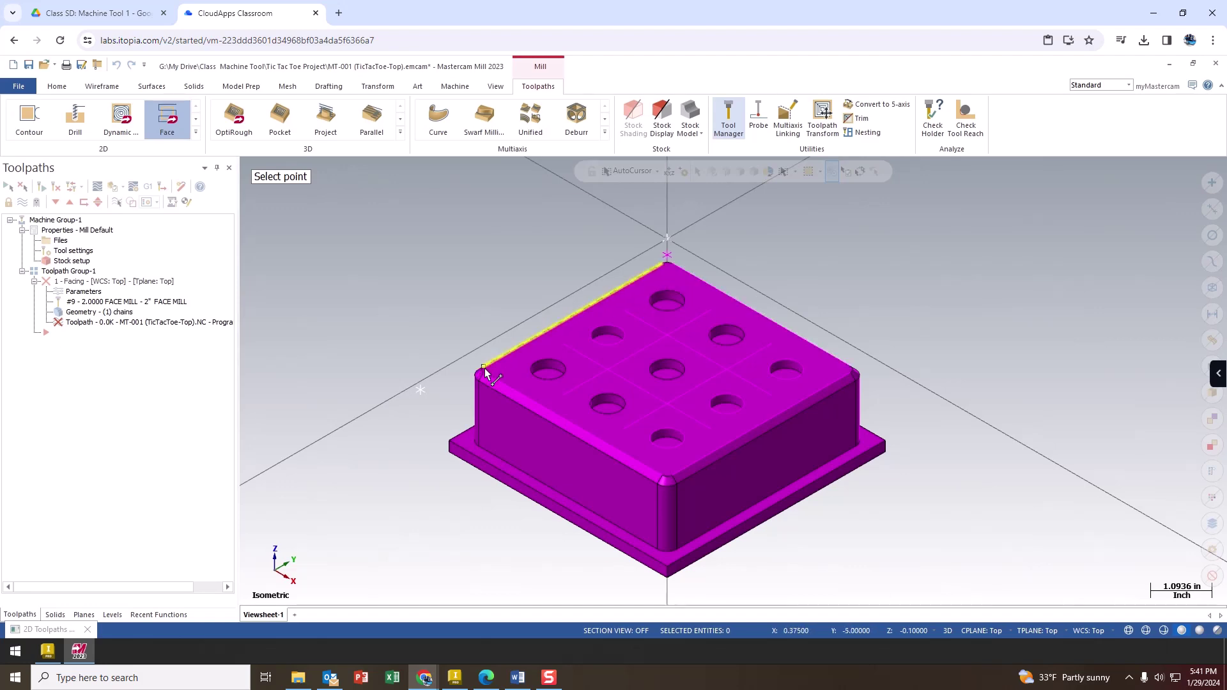
left_click(548, 368)
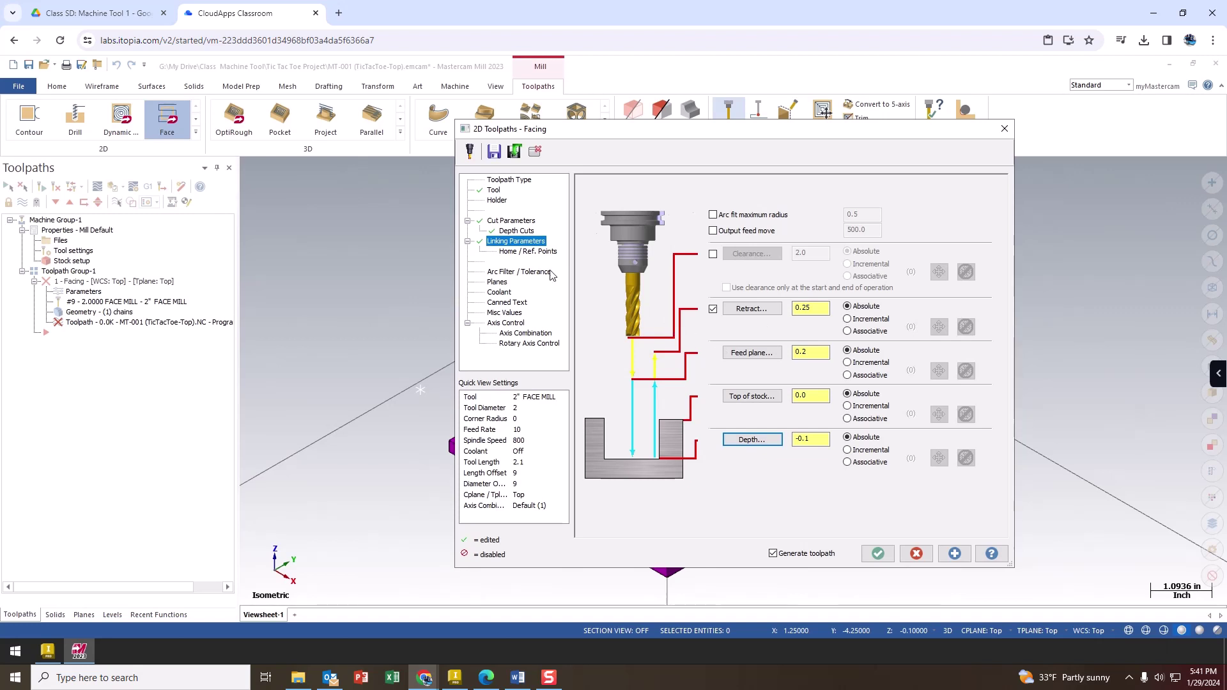
Step: Keep flood coolant off for the facing operation and generate the toolpath
left_click(500, 293)
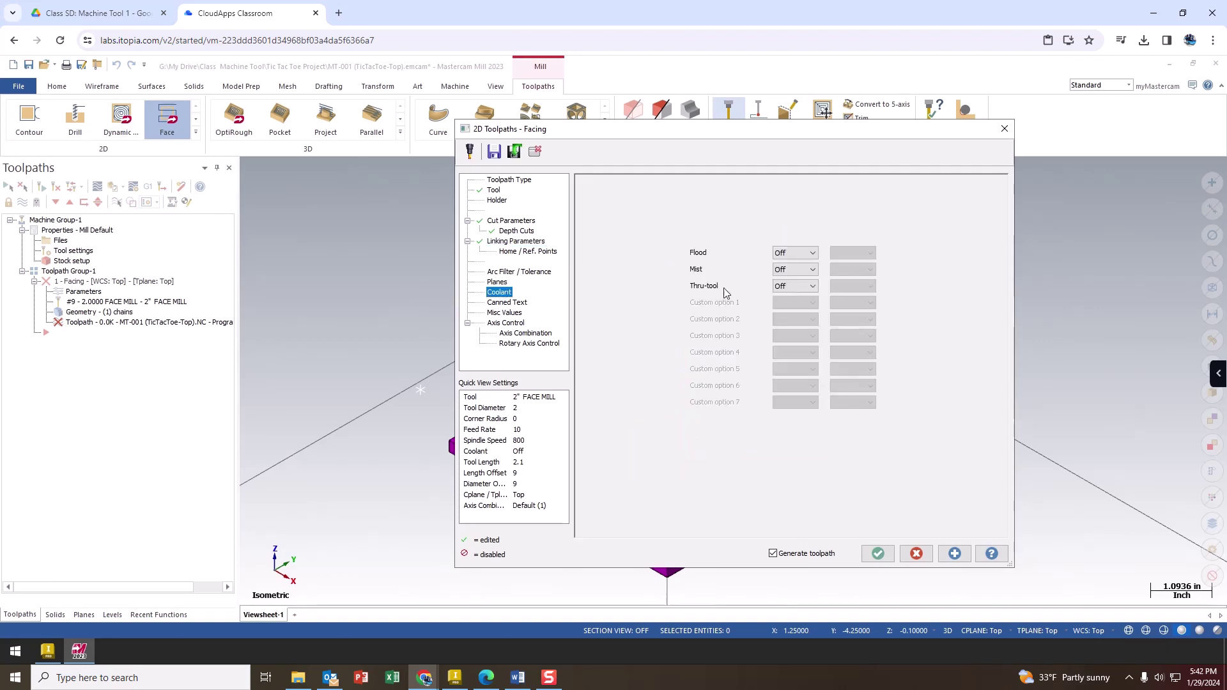
left_click(788, 255)
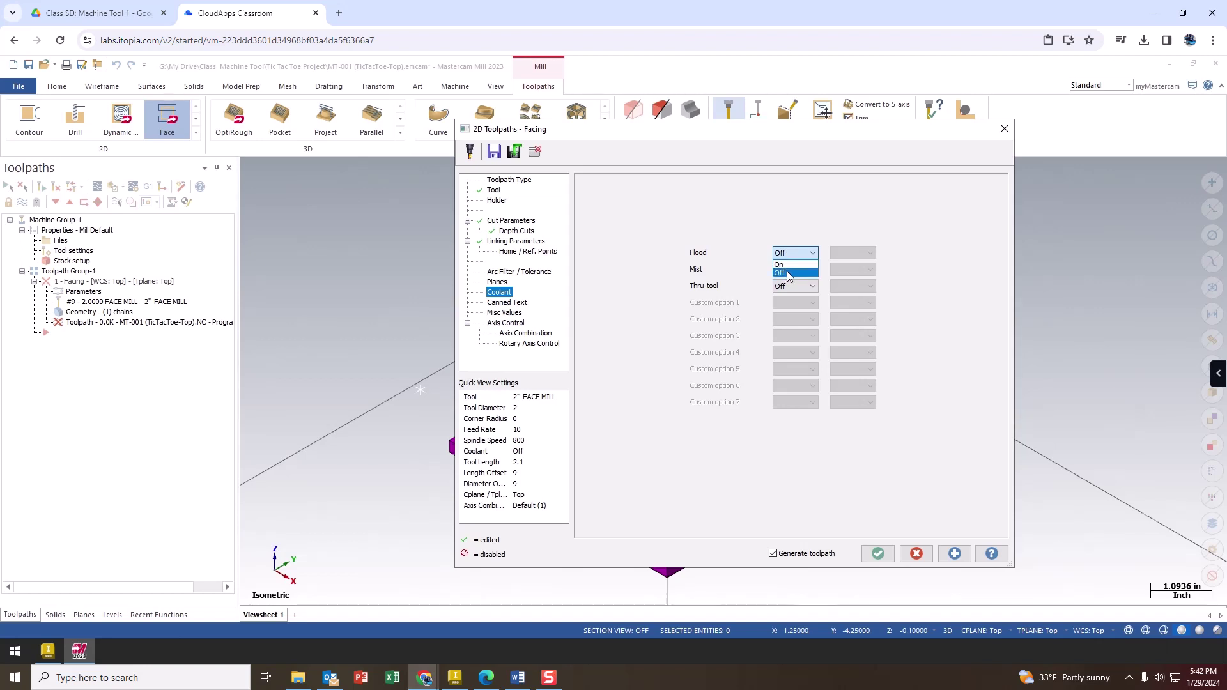
left_click(787, 274)
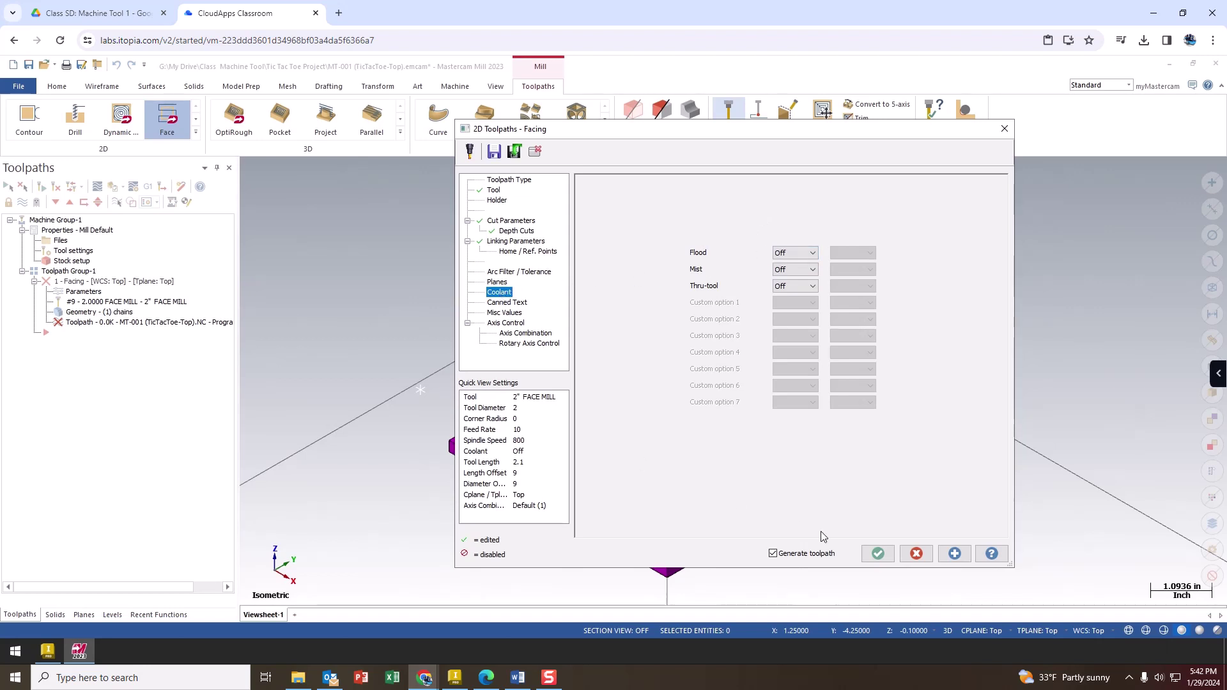
left_click(877, 553)
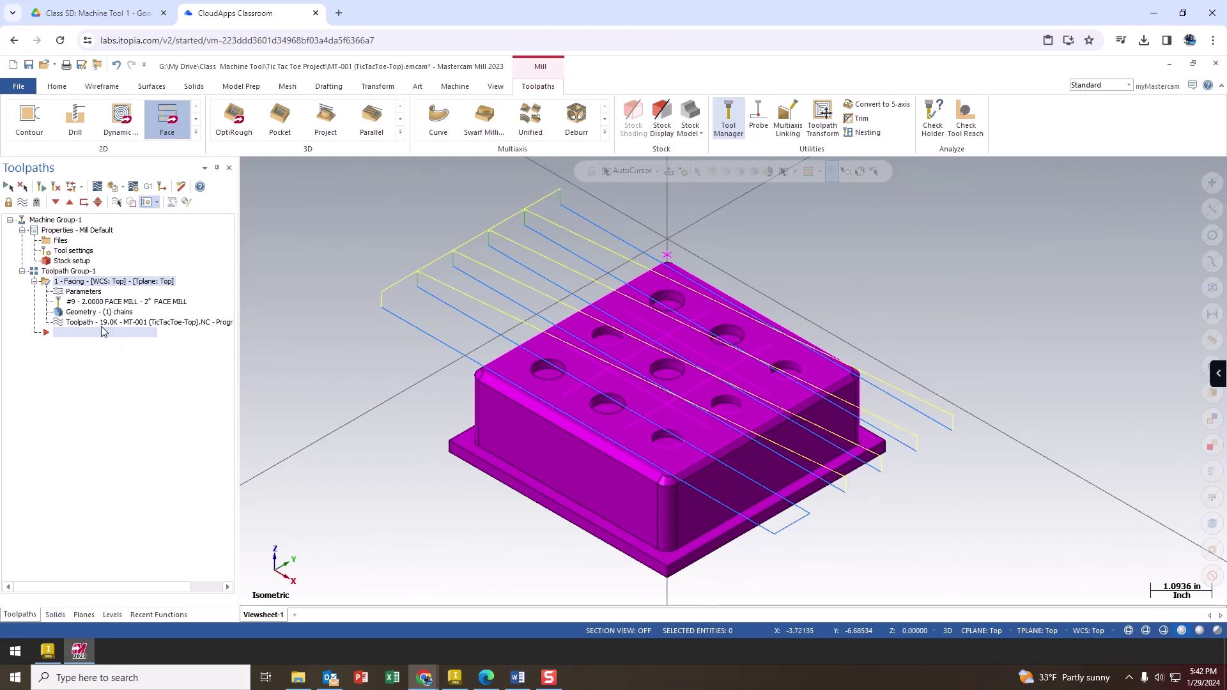
Step: Examine the facing passes against the part's top edge from the front, and check the stock to leave on floors
right_click(347, 370)
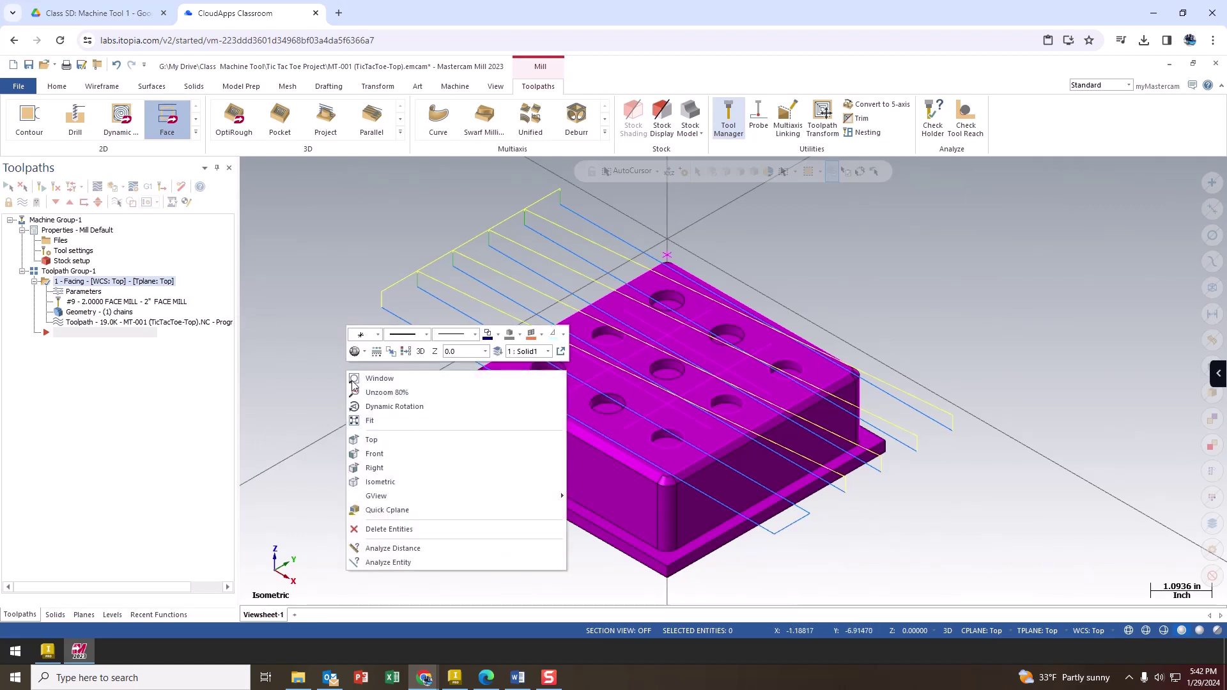
left_click(386, 454)
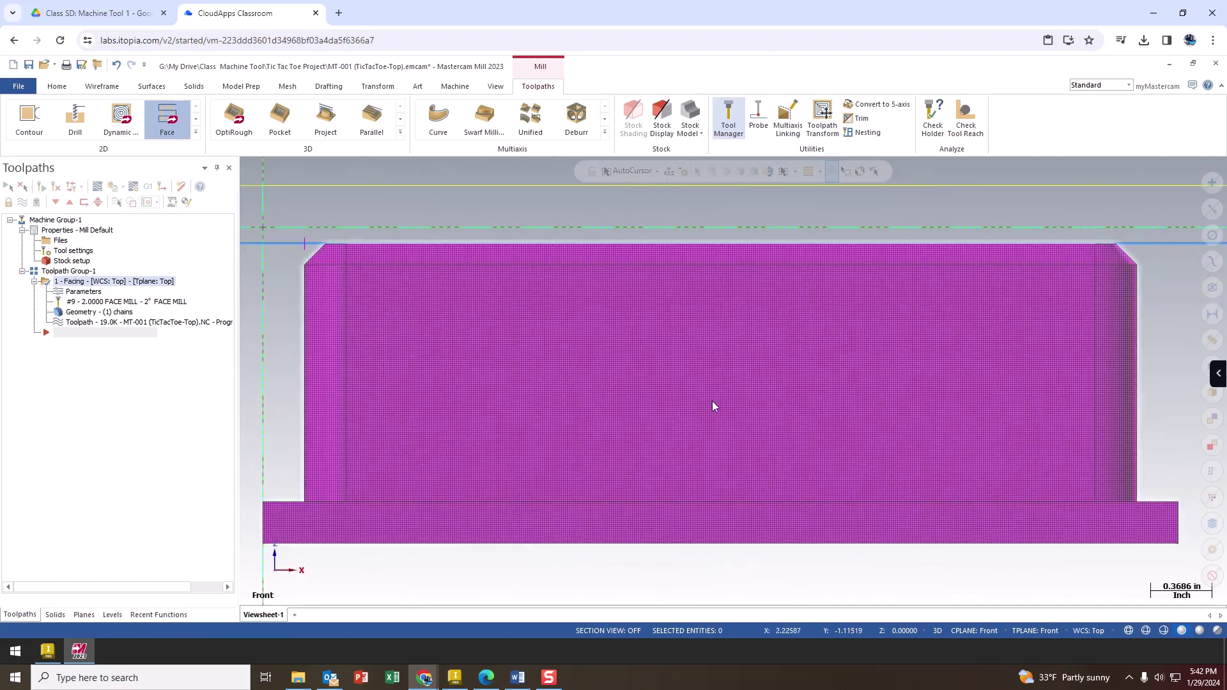
scroll(1020, 417, "down", 2)
scroll(460, 278, "up", 5)
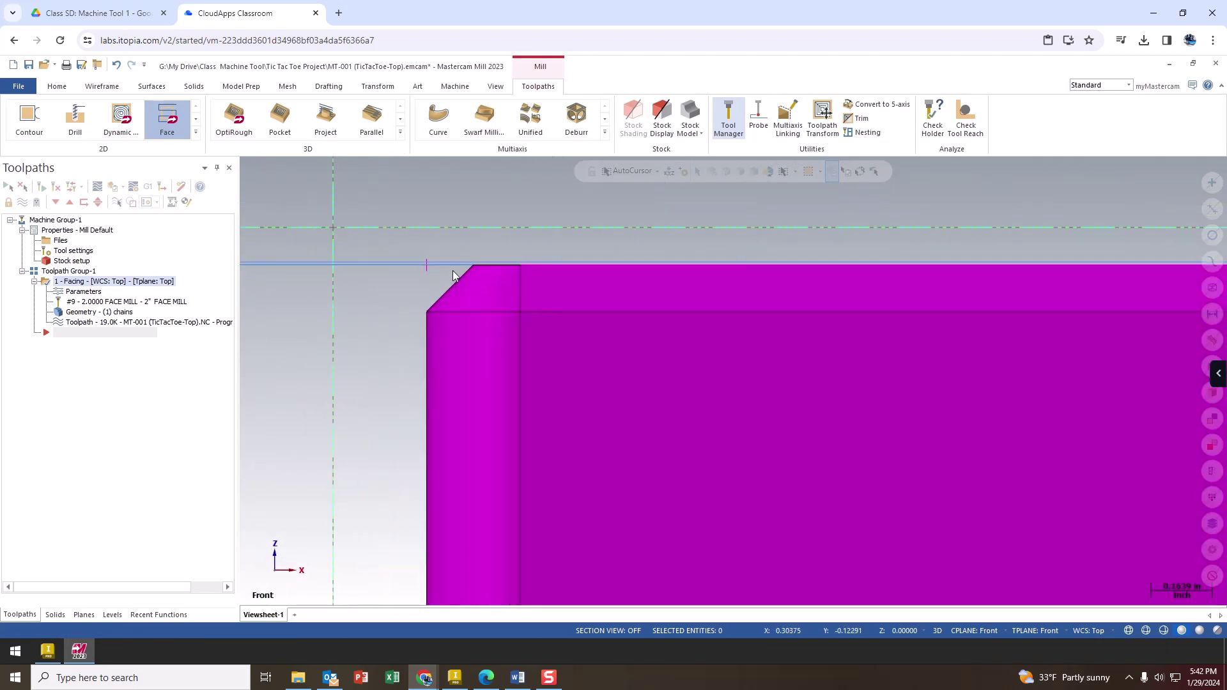
scroll(459, 265, "up", 3)
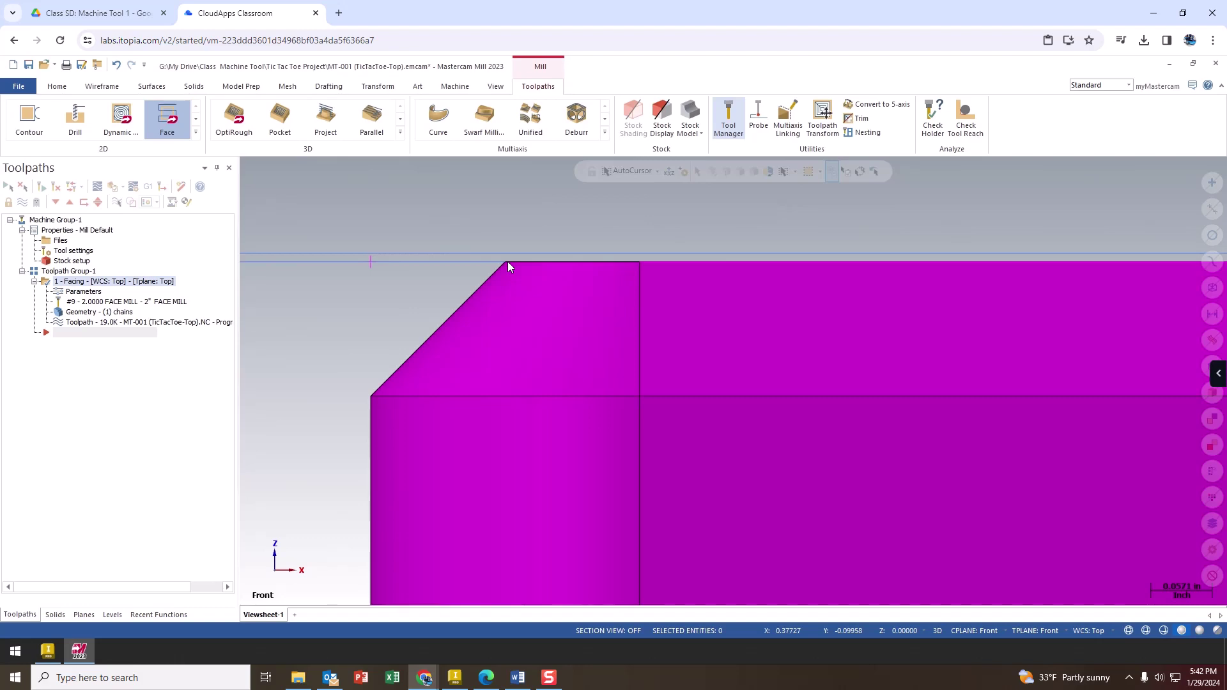
left_click(79, 294)
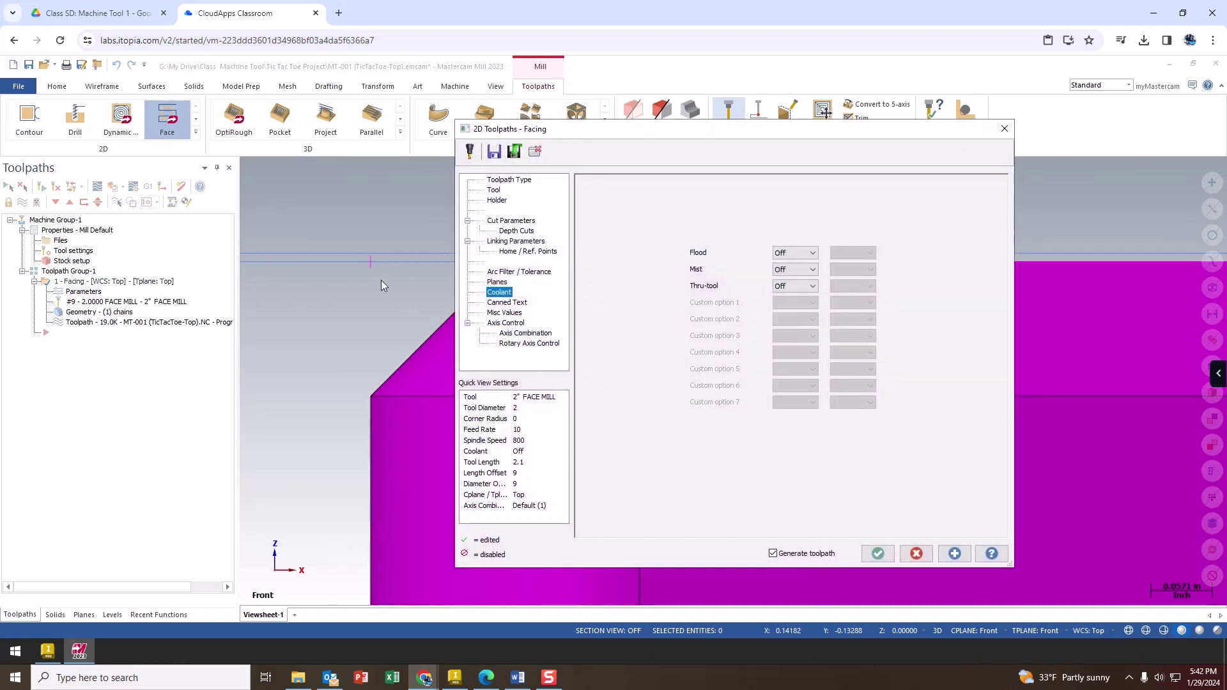
left_click(509, 221)
left_click(709, 443)
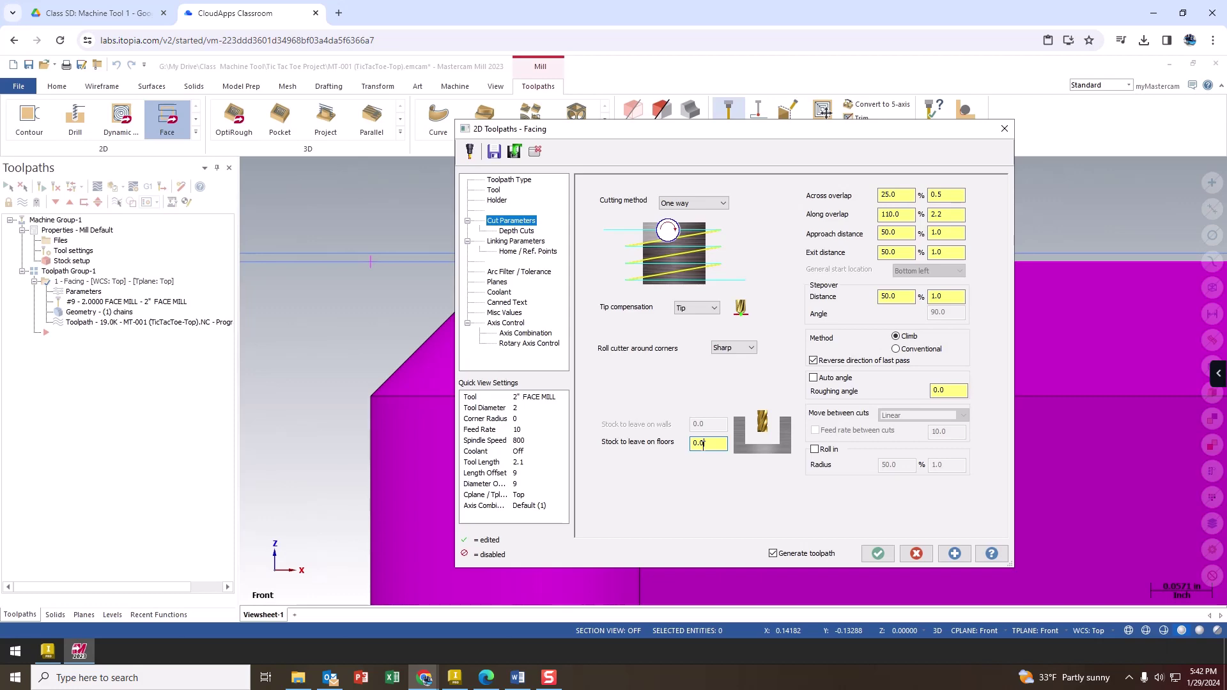
left_click(878, 554)
Step: Set the facing stepover distance to 75% and regenerate the toolpath, viewing the part in isometric
scroll(797, 442, "down", 3)
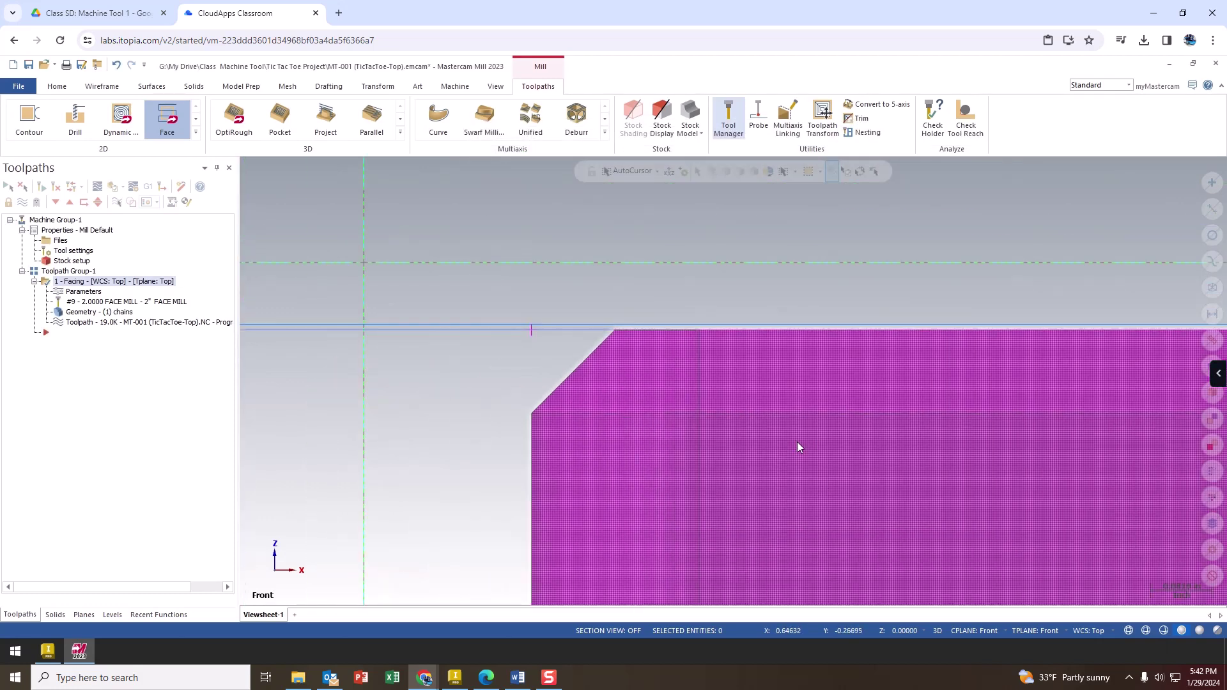
right_click(548, 351)
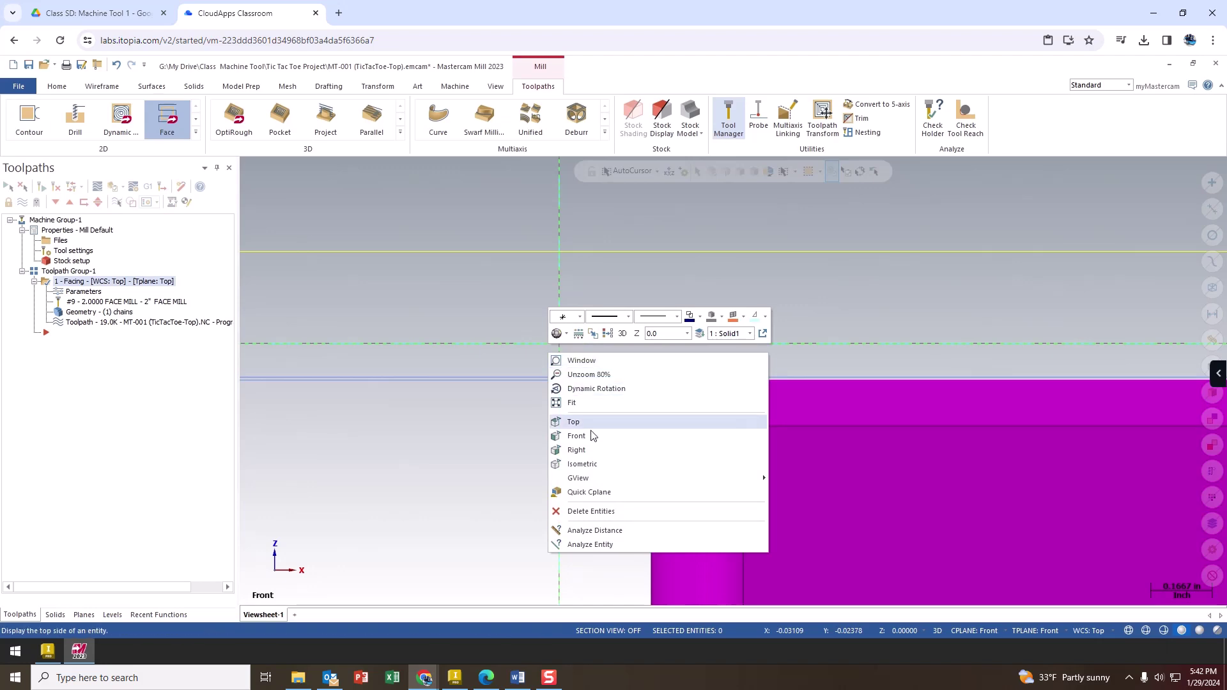
left_click(585, 465)
scroll(693, 428, "up", 1)
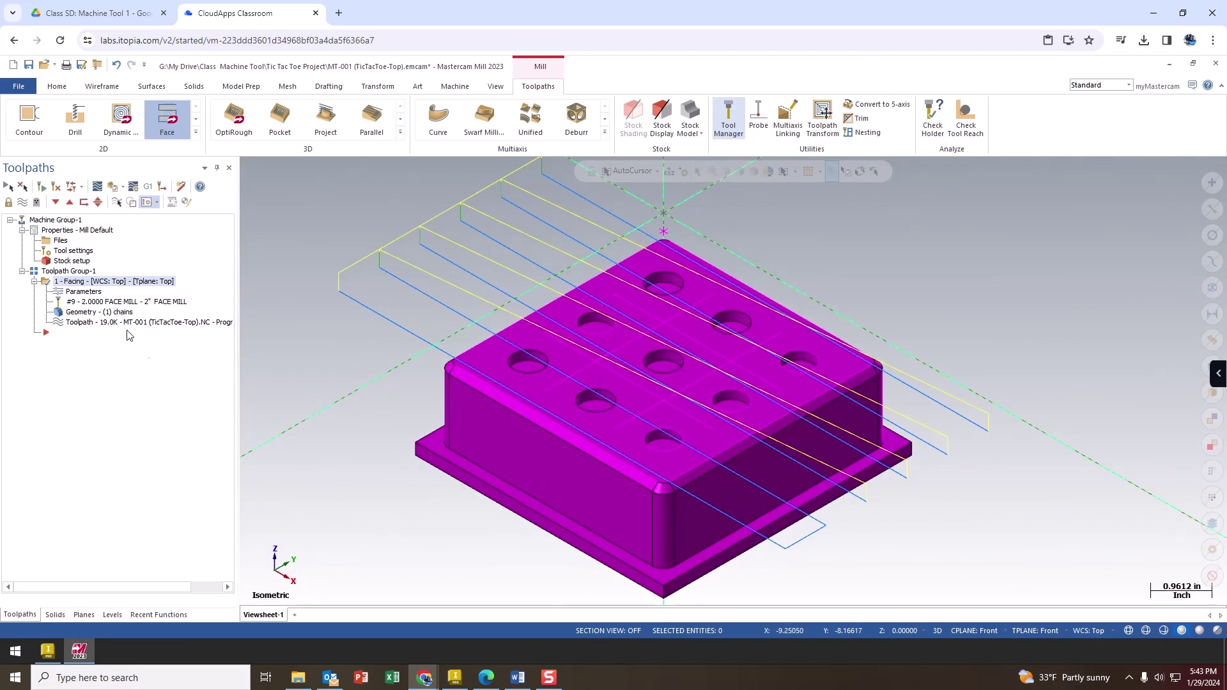
left_click(92, 295)
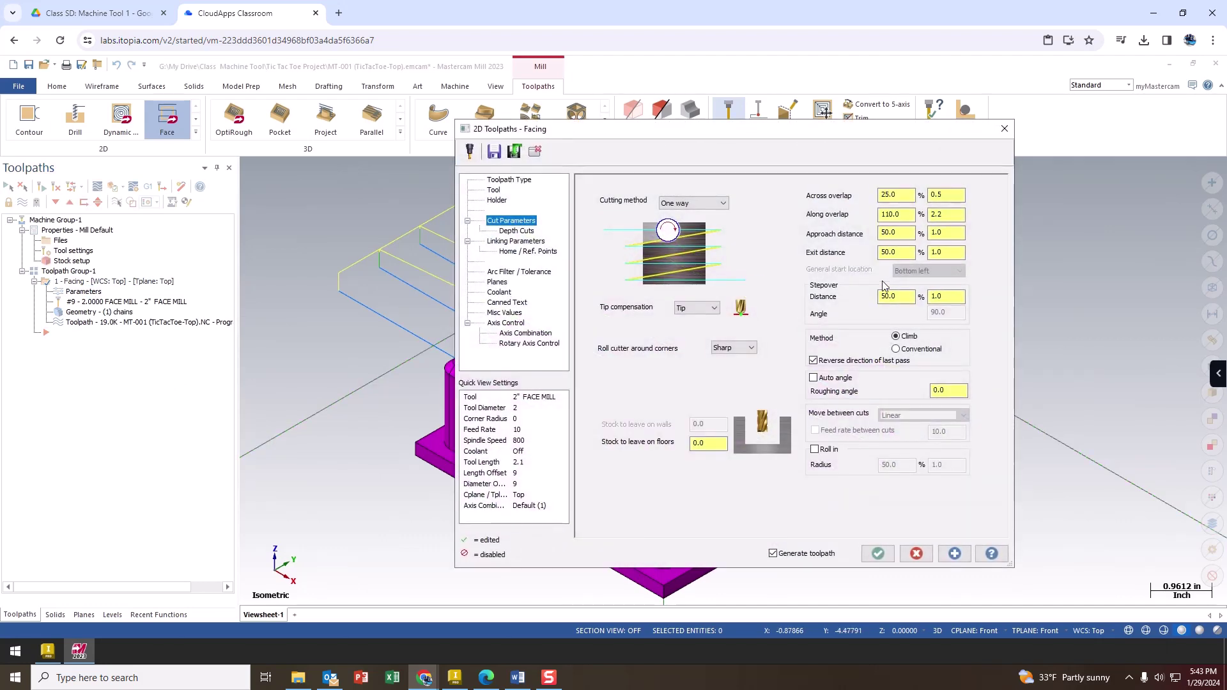
left_click_drag(877, 132, 1041, 139)
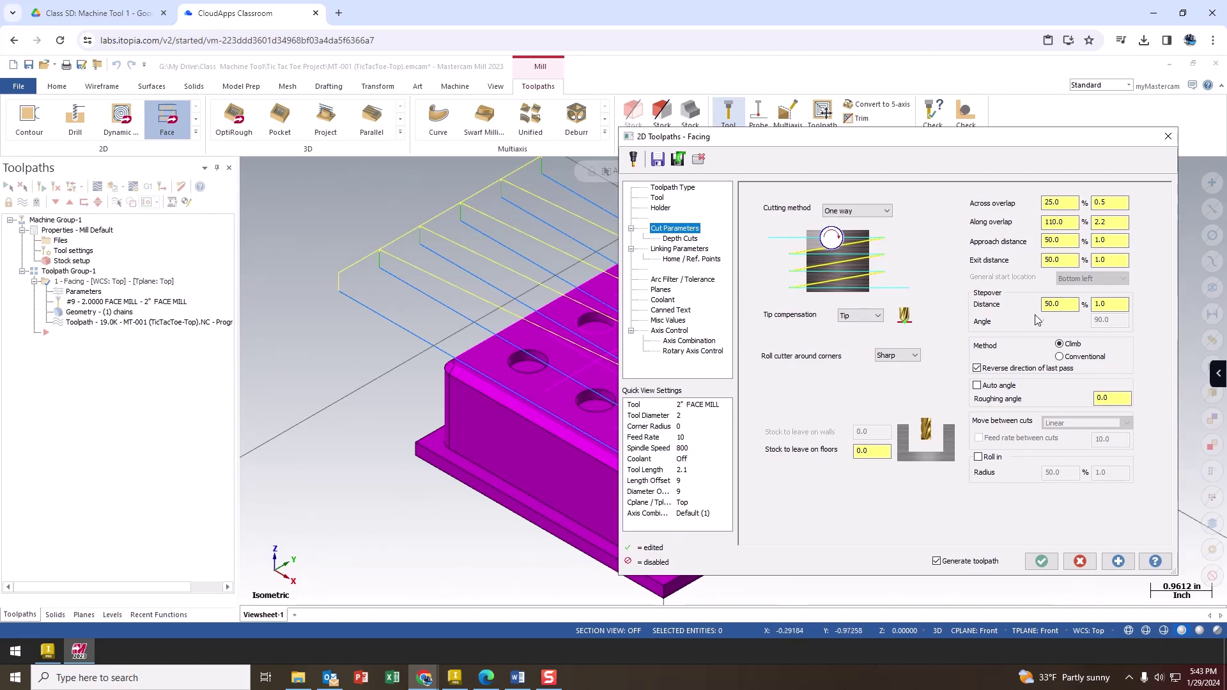
left_click_drag(1060, 305, 1035, 305)
type("75")
left_click(1042, 562)
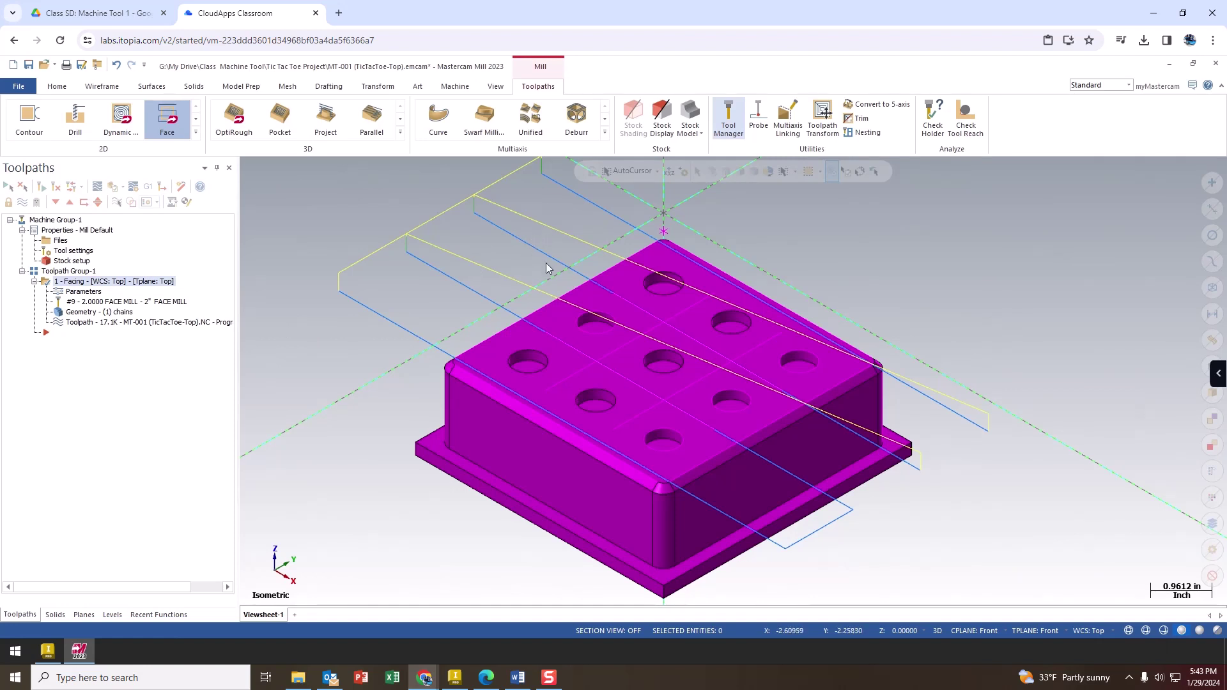
Step: Set the facing stepover distance to 50%, regenerate the toolpath and save the file
left_click(83, 292)
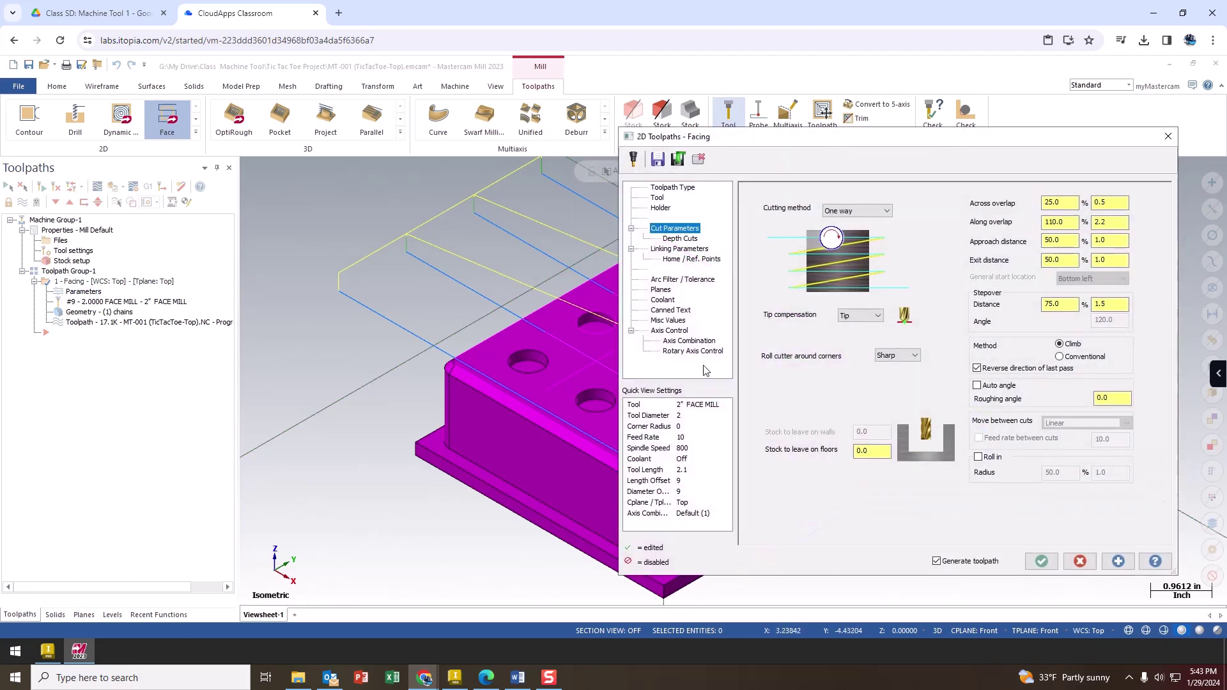
left_click(1072, 304)
type("50.")
left_click(1041, 561)
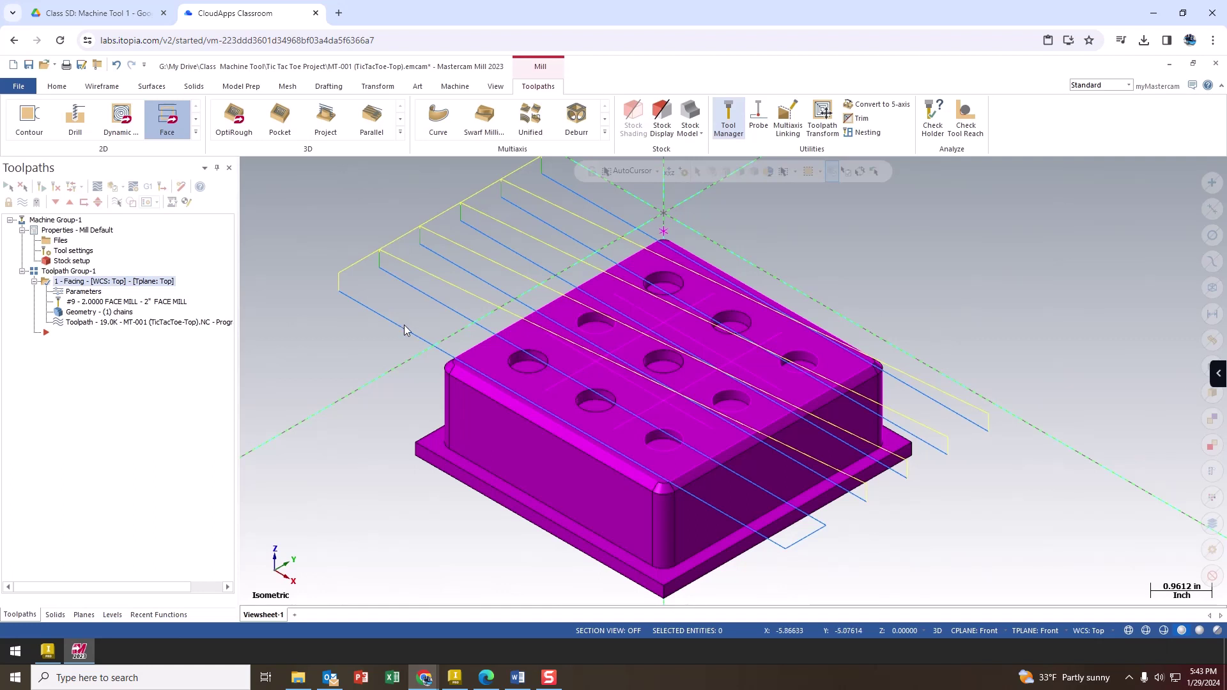
left_click(28, 65)
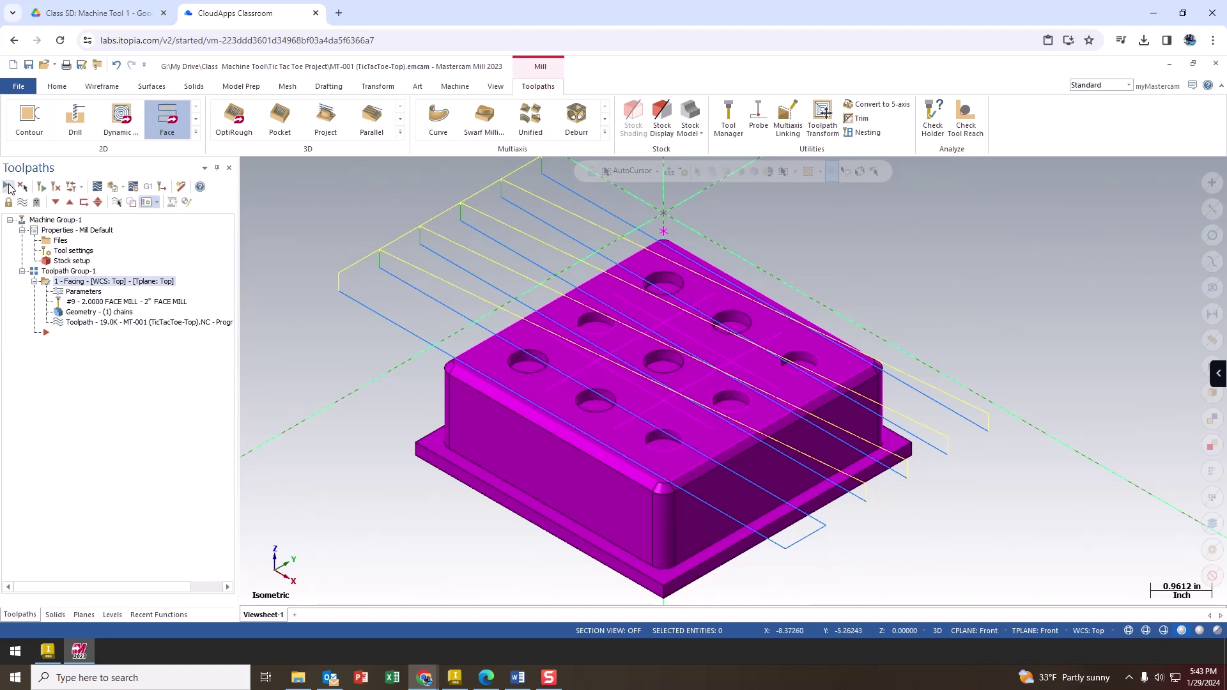
Step: Backplot the facing operation and play the tool motion in the front view
left_click(37, 188)
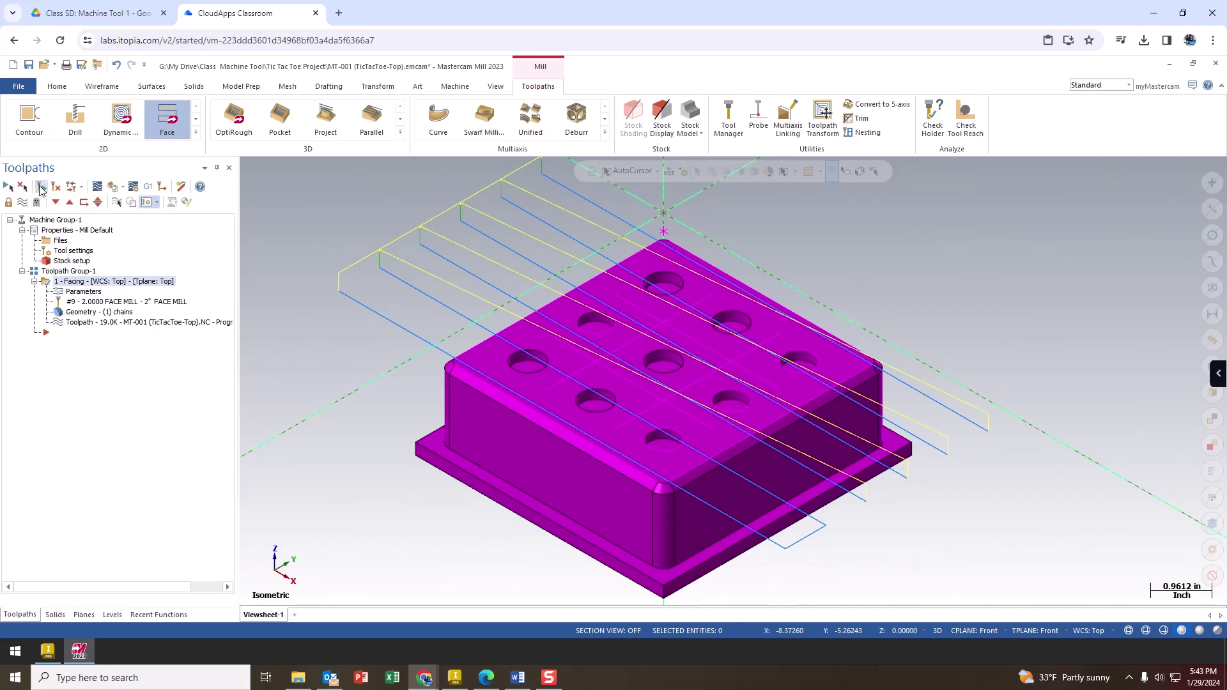
left_click(96, 187)
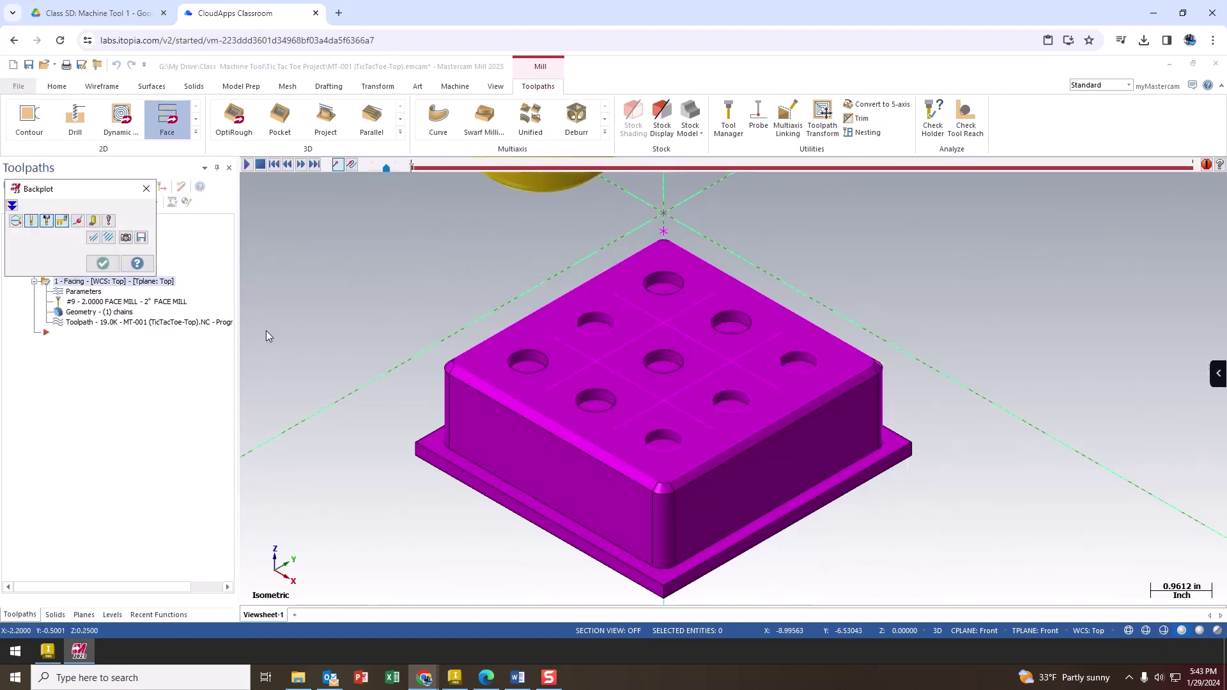
right_click(364, 324)
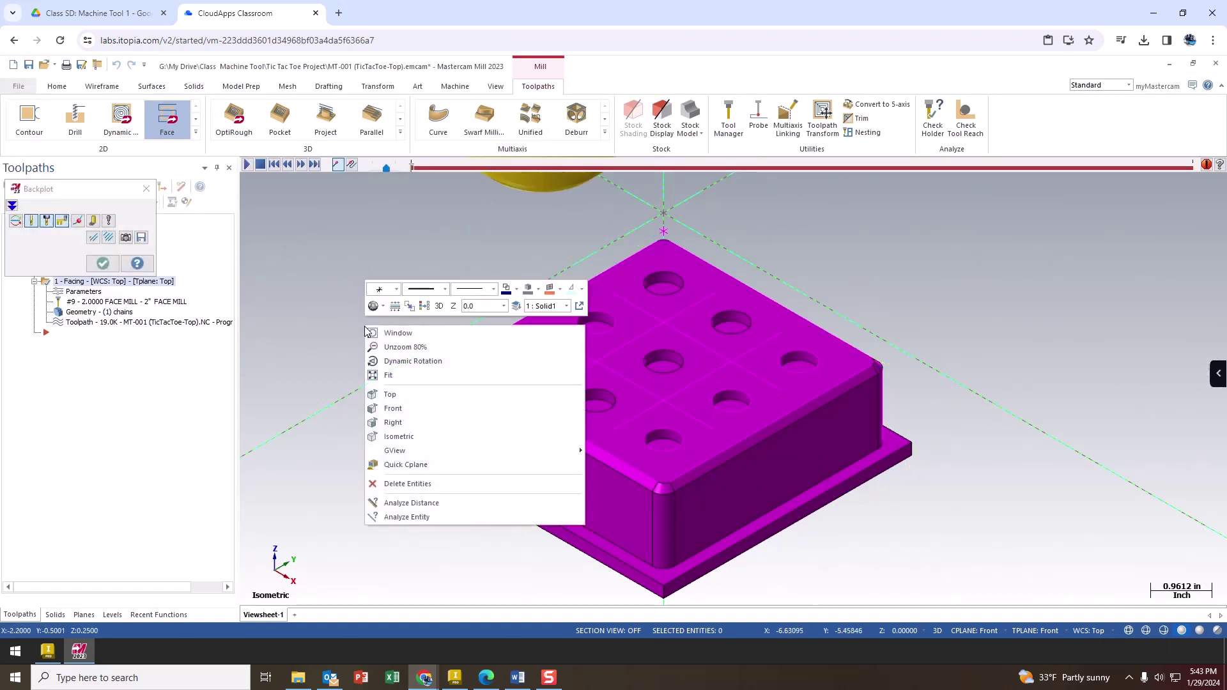
left_click(401, 408)
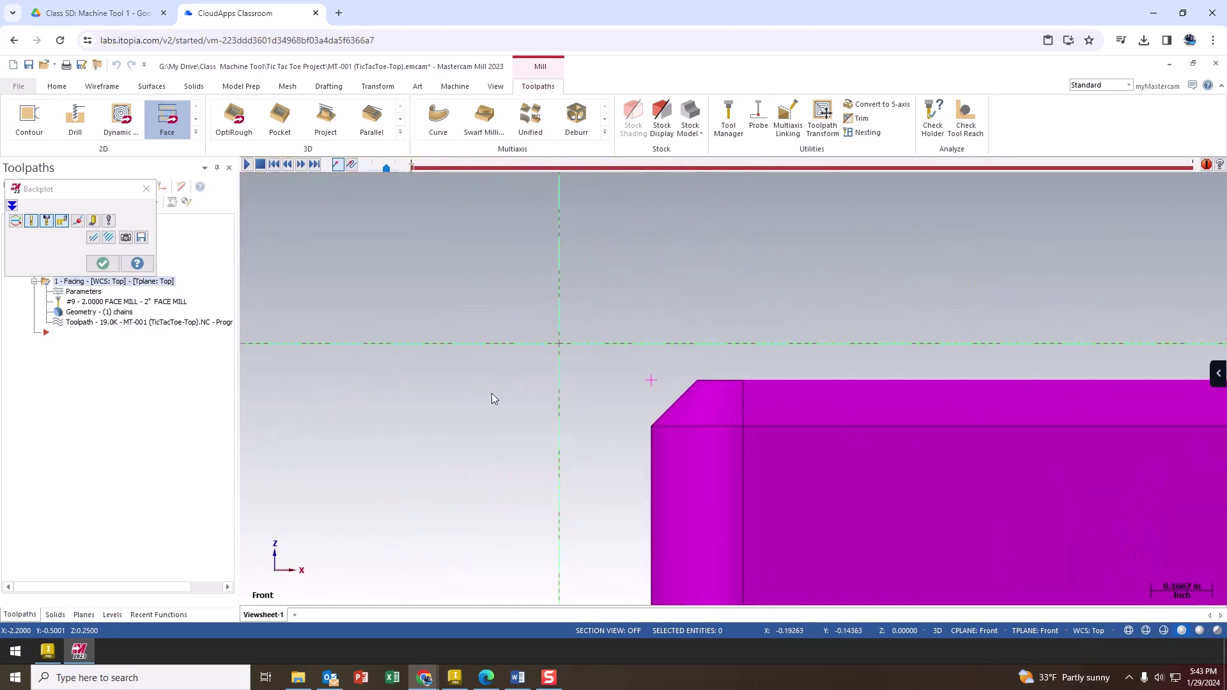
scroll(368, 333, "down", 5)
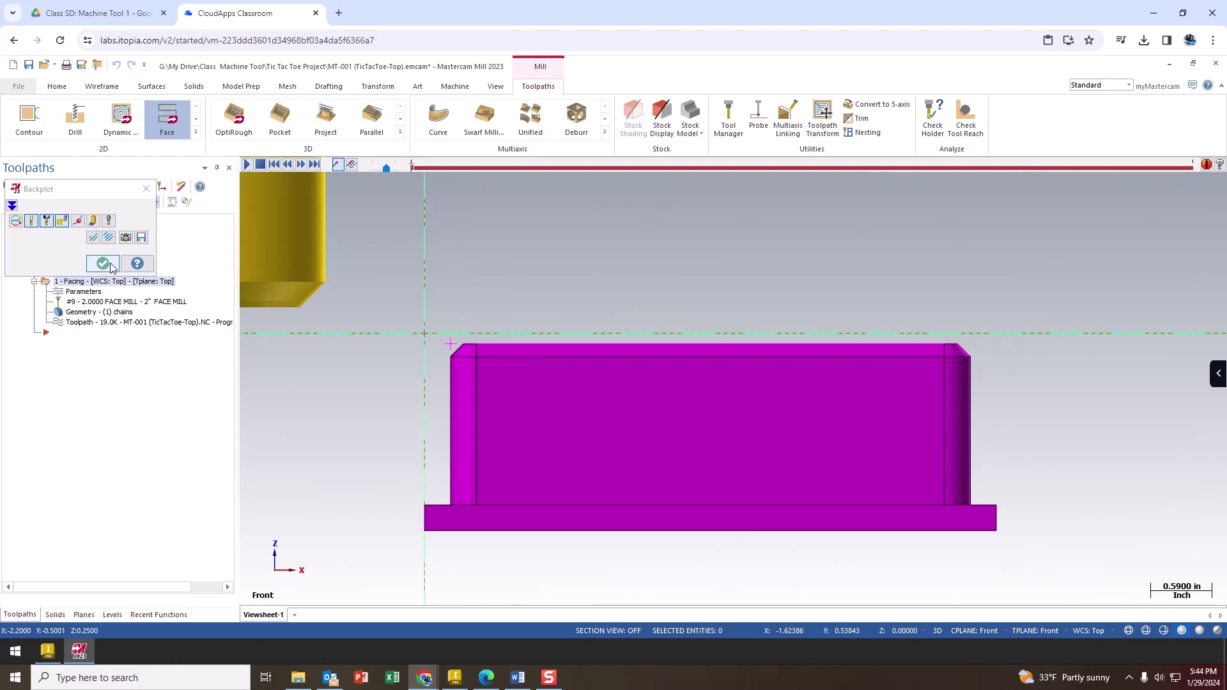
left_click(247, 165)
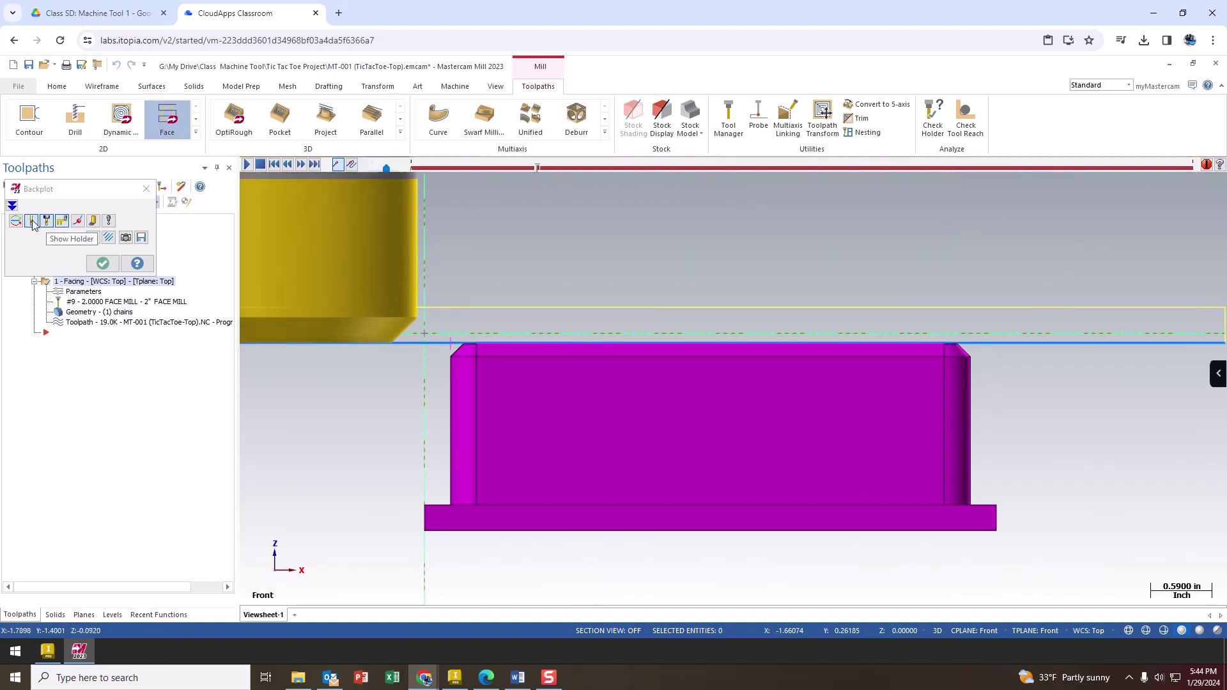
Step: Examine the face mill's cutting height against the part's chamfered top edge in shaded and wireframe display, and close the backplot
scroll(451, 358, "up", 2)
scroll(464, 334, "up", 2)
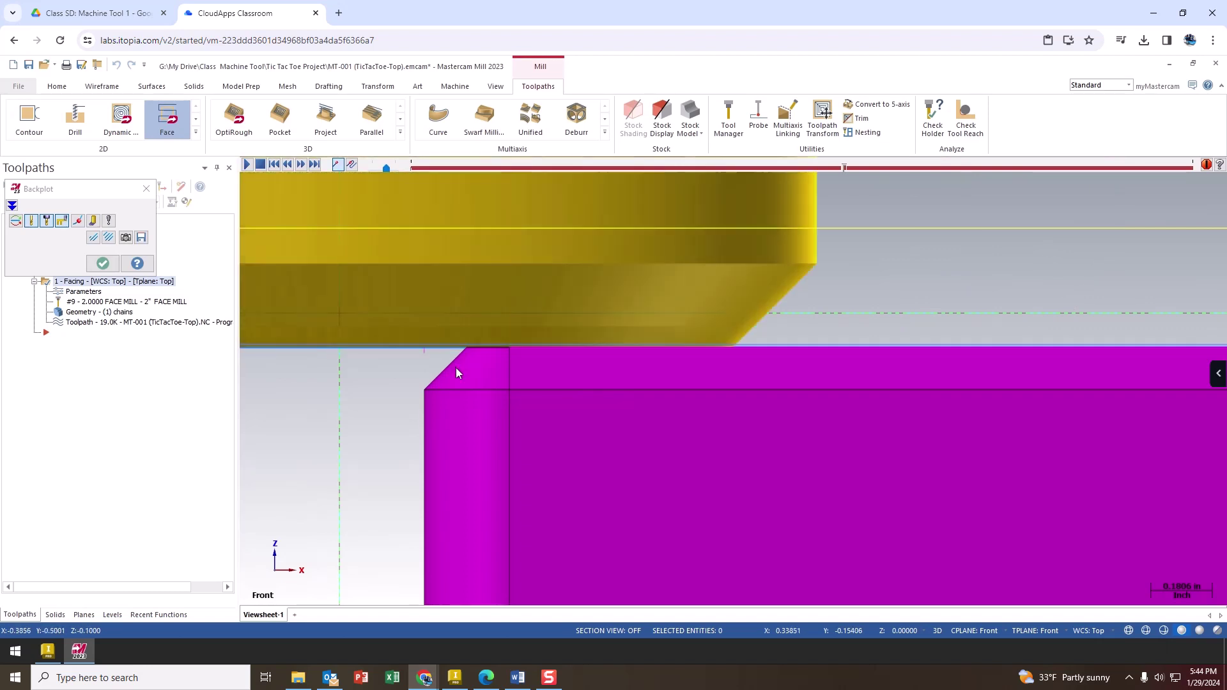
scroll(495, 377, "down", 3)
scroll(504, 384, "down", 2)
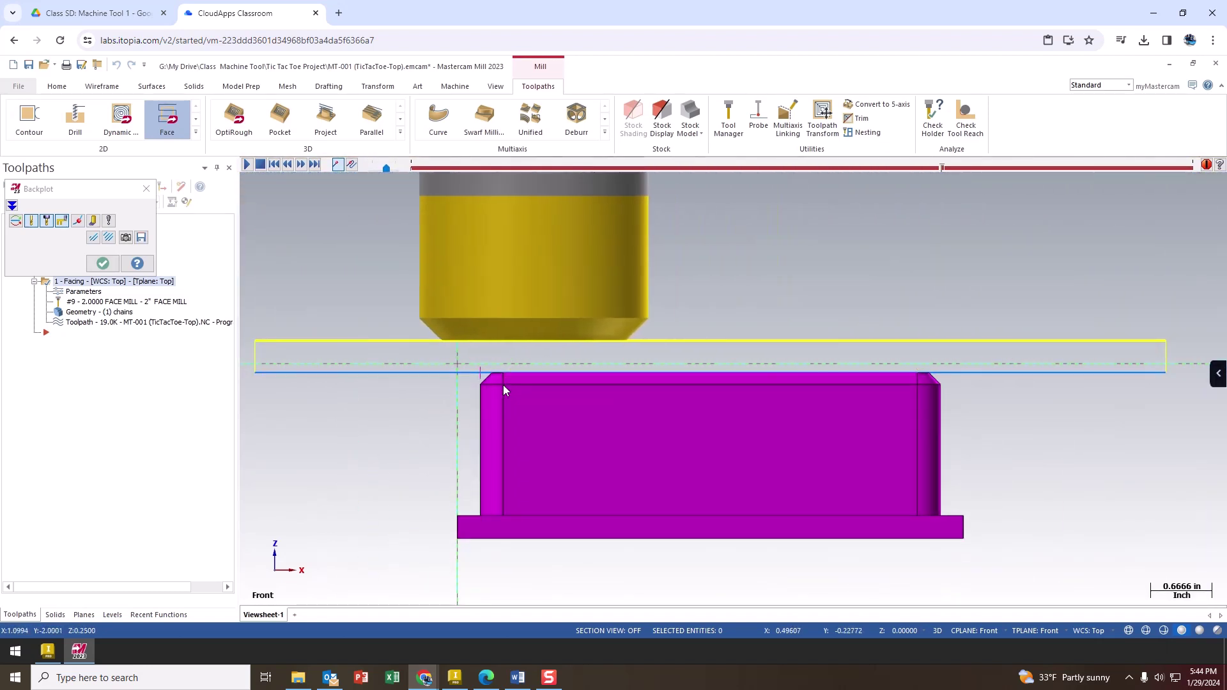
key("alt+s")
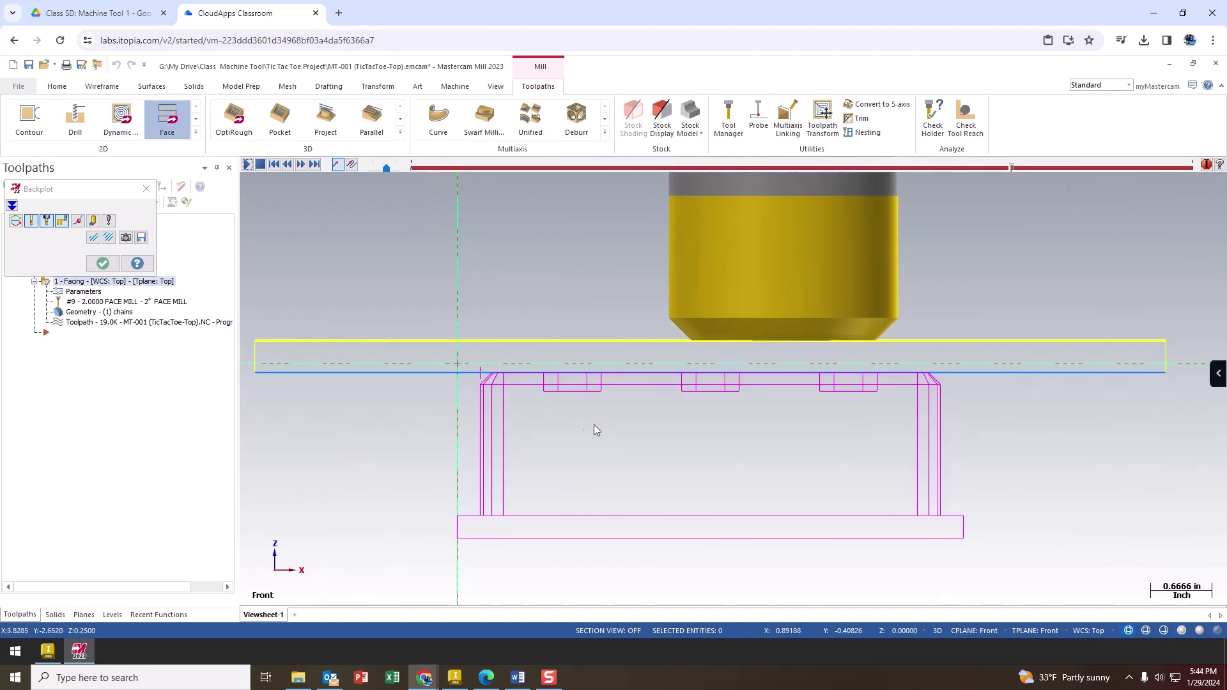
key("alt+s")
key("alt+s")
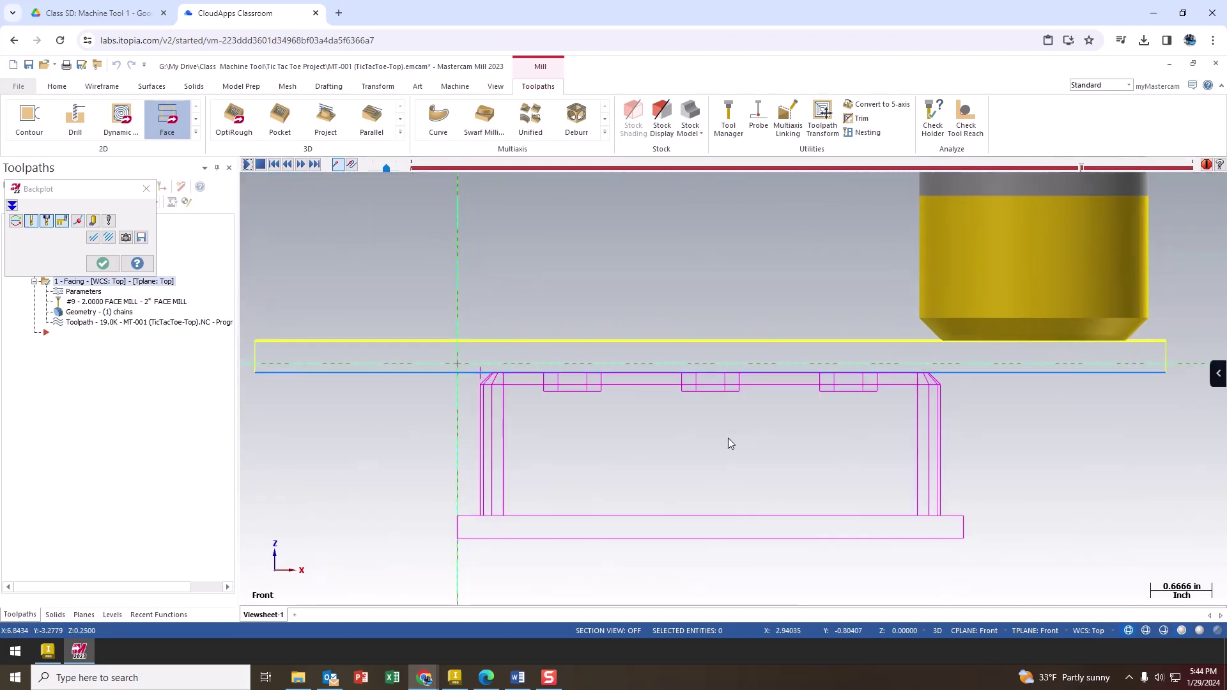
key("alt+s")
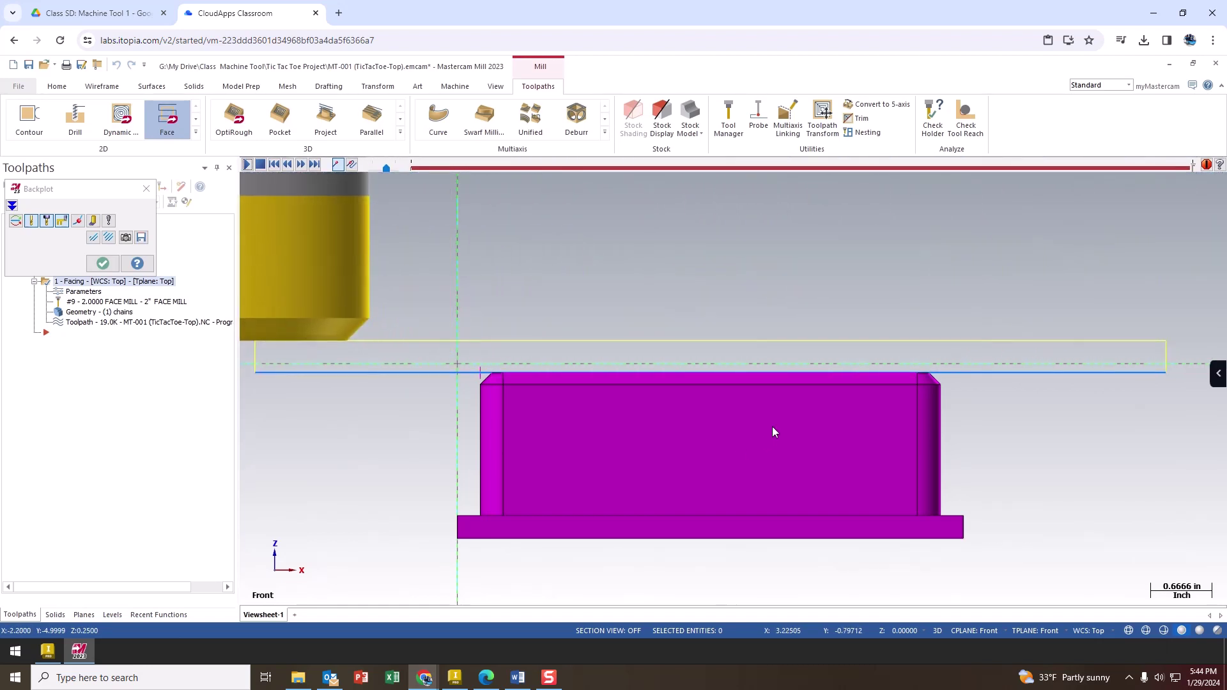
left_click(102, 263)
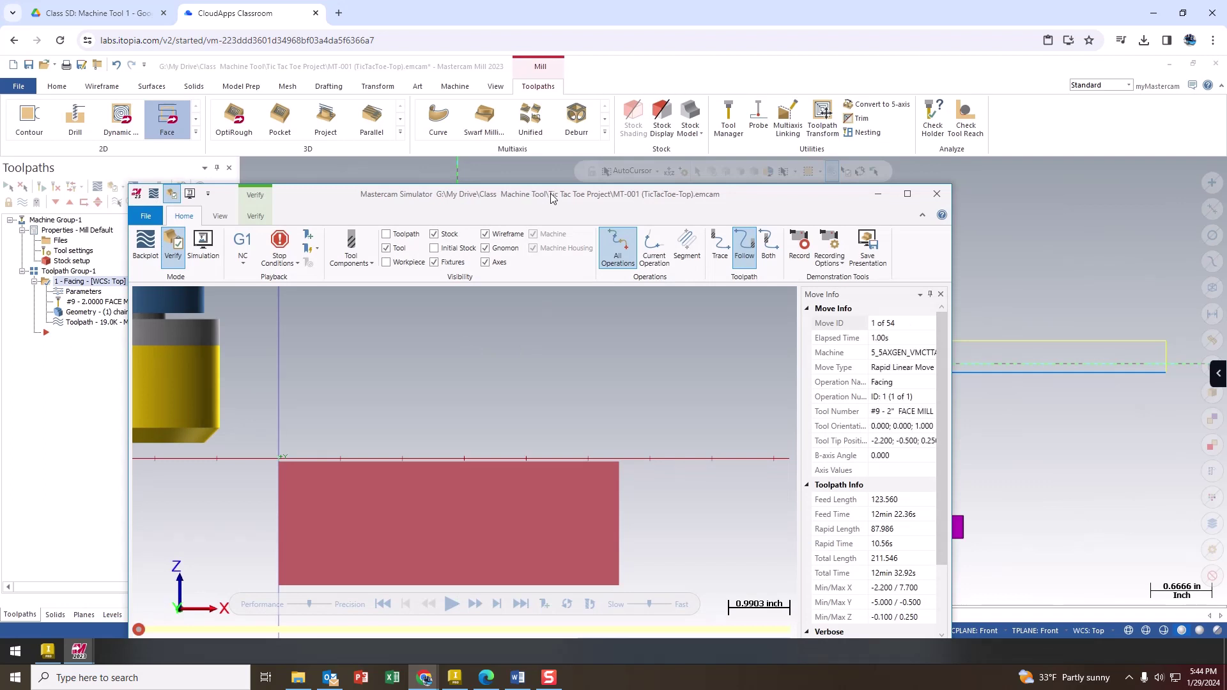
Step: Verify the facing operation on the stock by running the simulation in the isometric view
left_click_drag(553, 197, 693, 84)
right_click(596, 294)
left_click(639, 405)
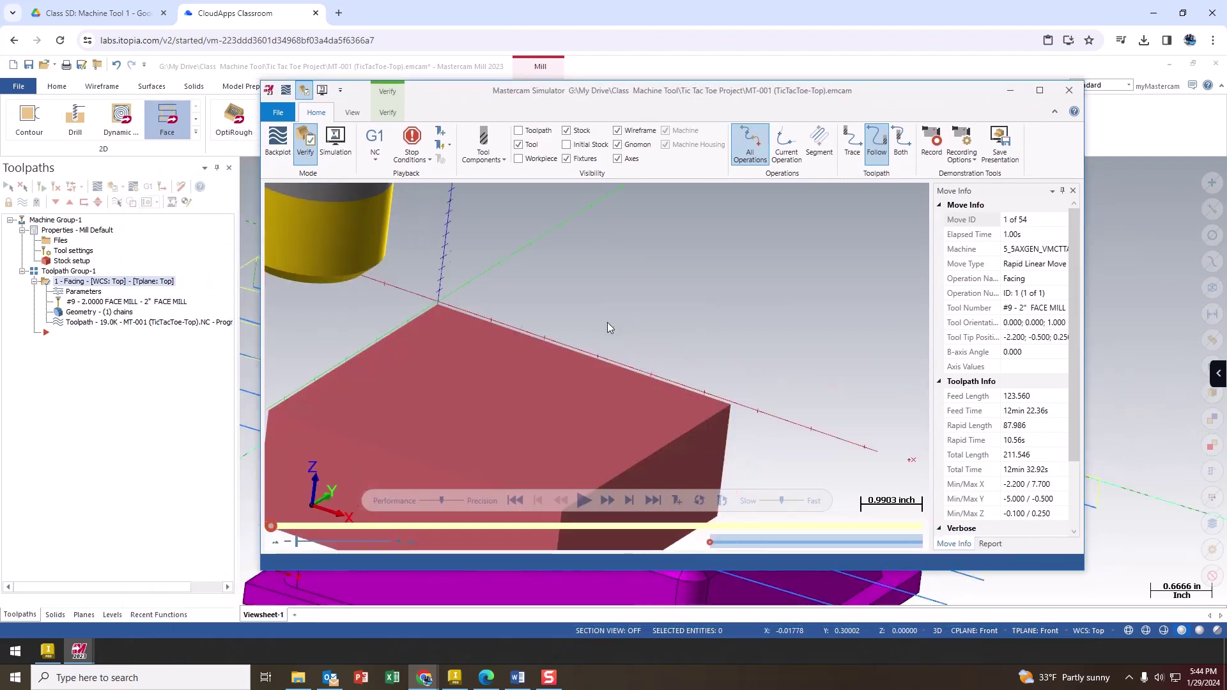
scroll(728, 280, "down", 5)
scroll(615, 352, "up", 5)
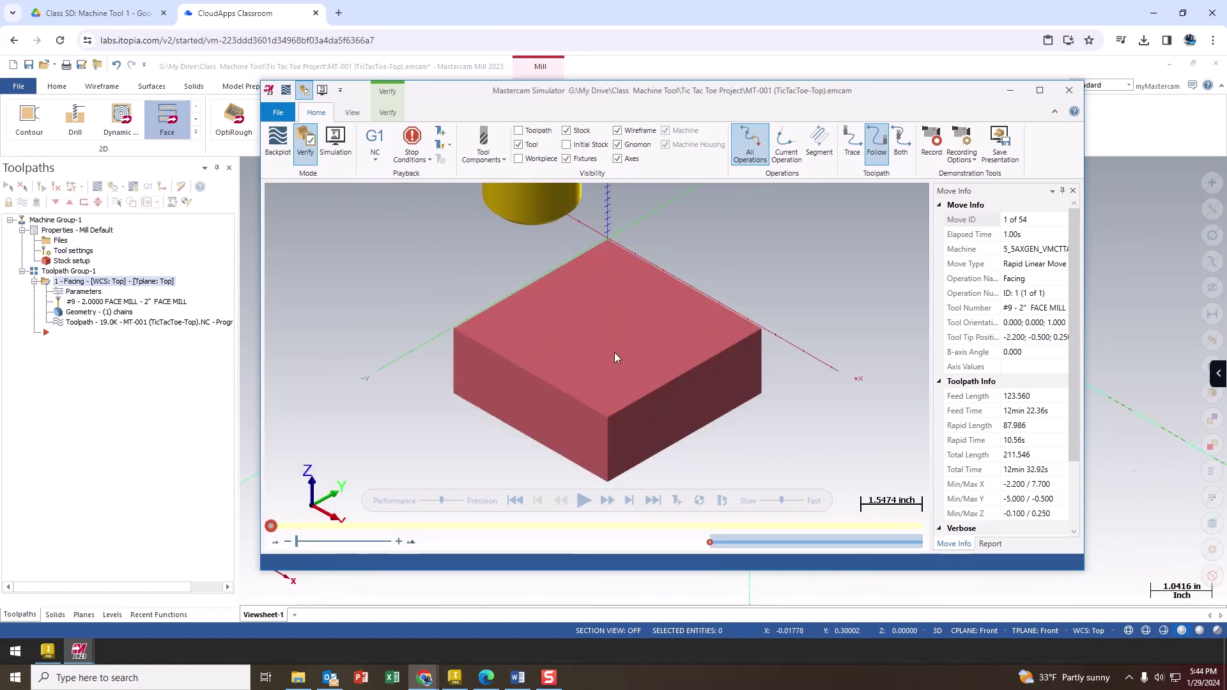
left_click(583, 501)
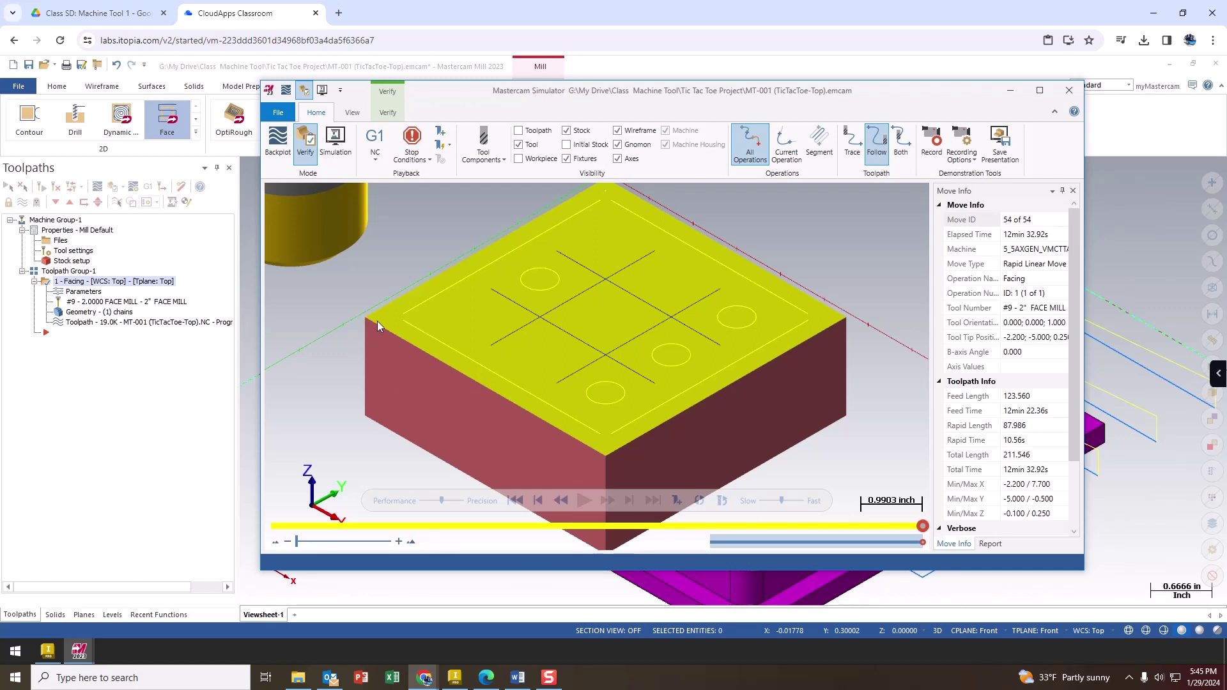
left_click(584, 500)
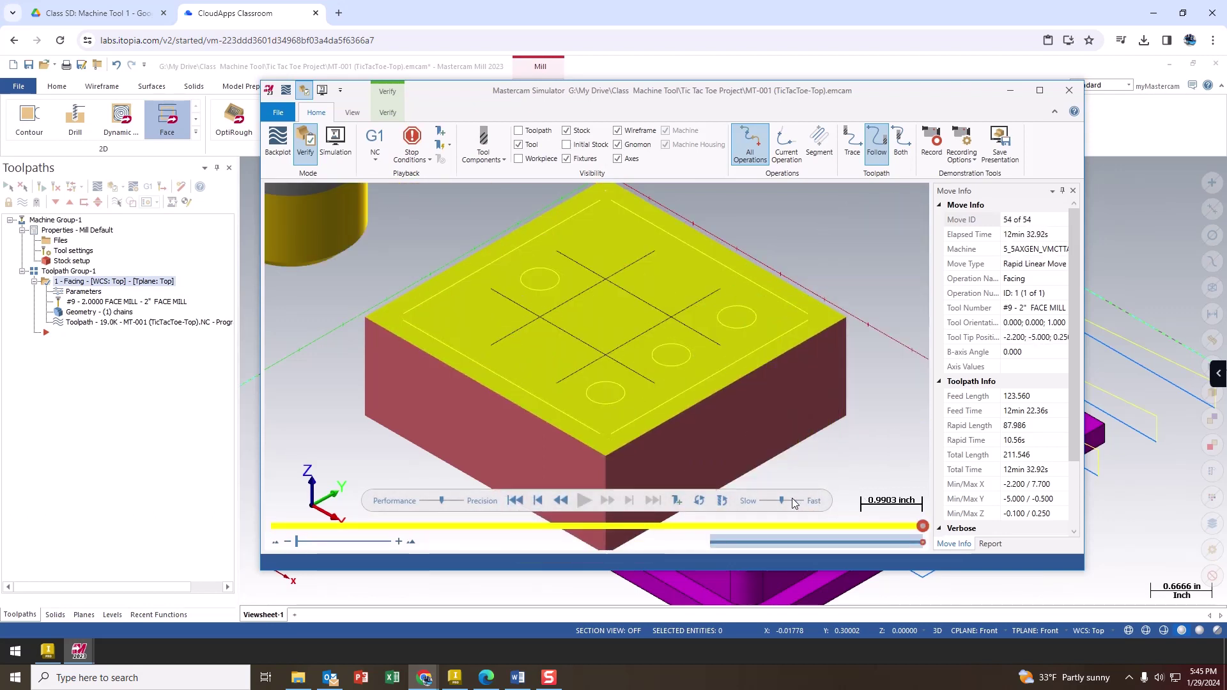
Step: Slow the verification playback, raise its precision, and rerun the simulation from the reset stock
left_click_drag(782, 501, 772, 505)
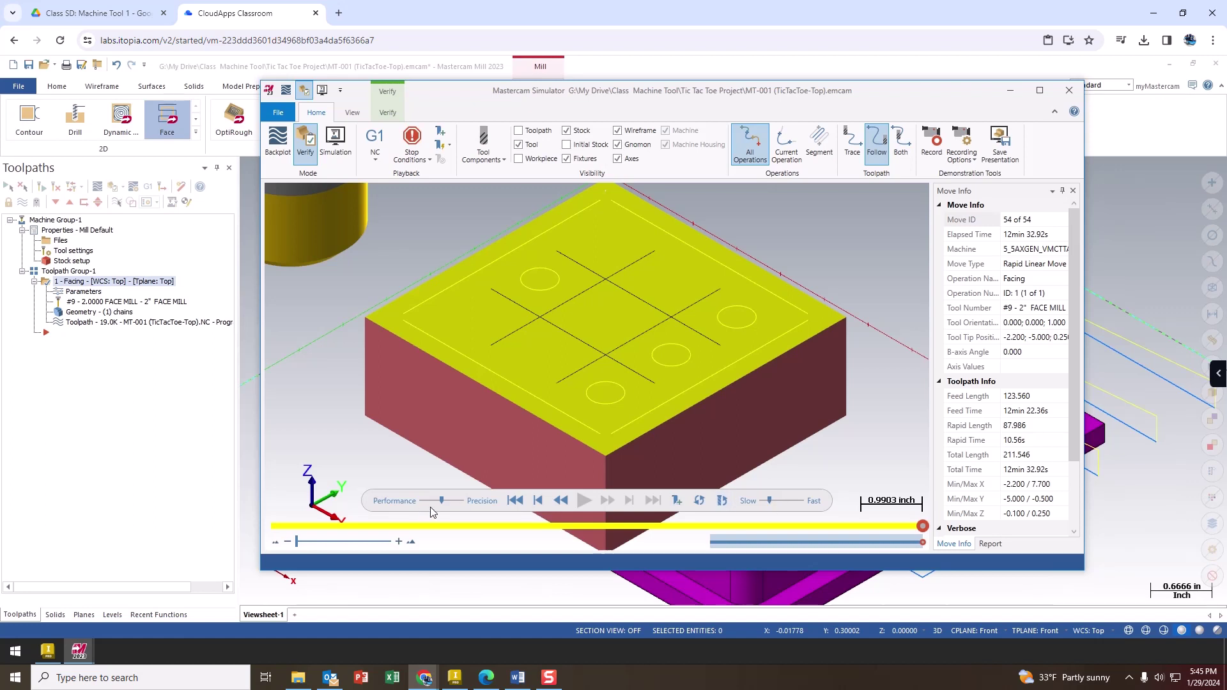
left_click_drag(442, 502, 454, 500)
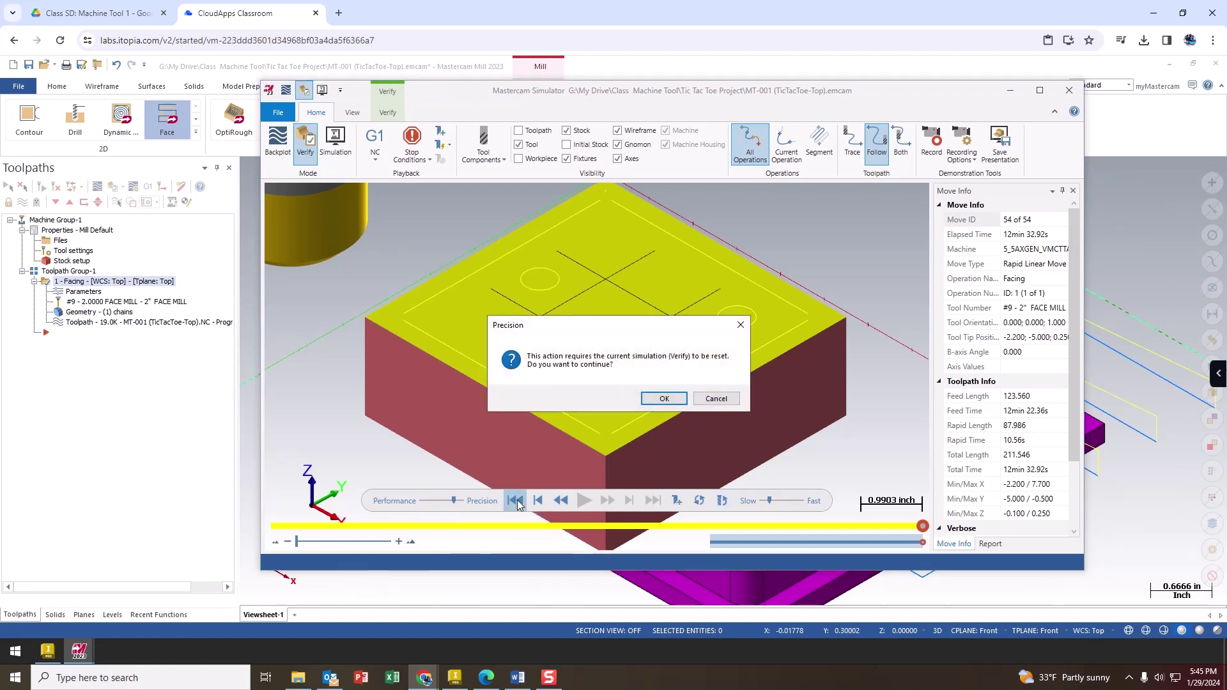
left_click(665, 398)
left_click(584, 499)
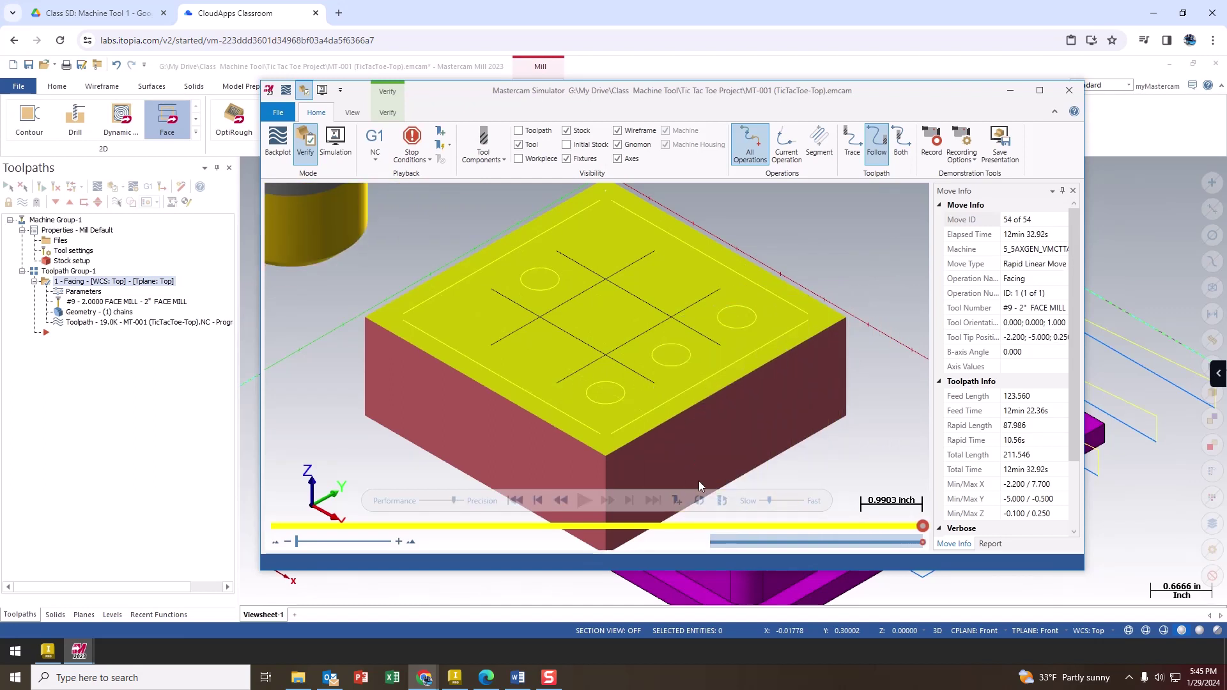
Step: Lower the verification precision and playback speed, and replay the facing passes from the reset stock
left_click_drag(454, 501, 444, 501)
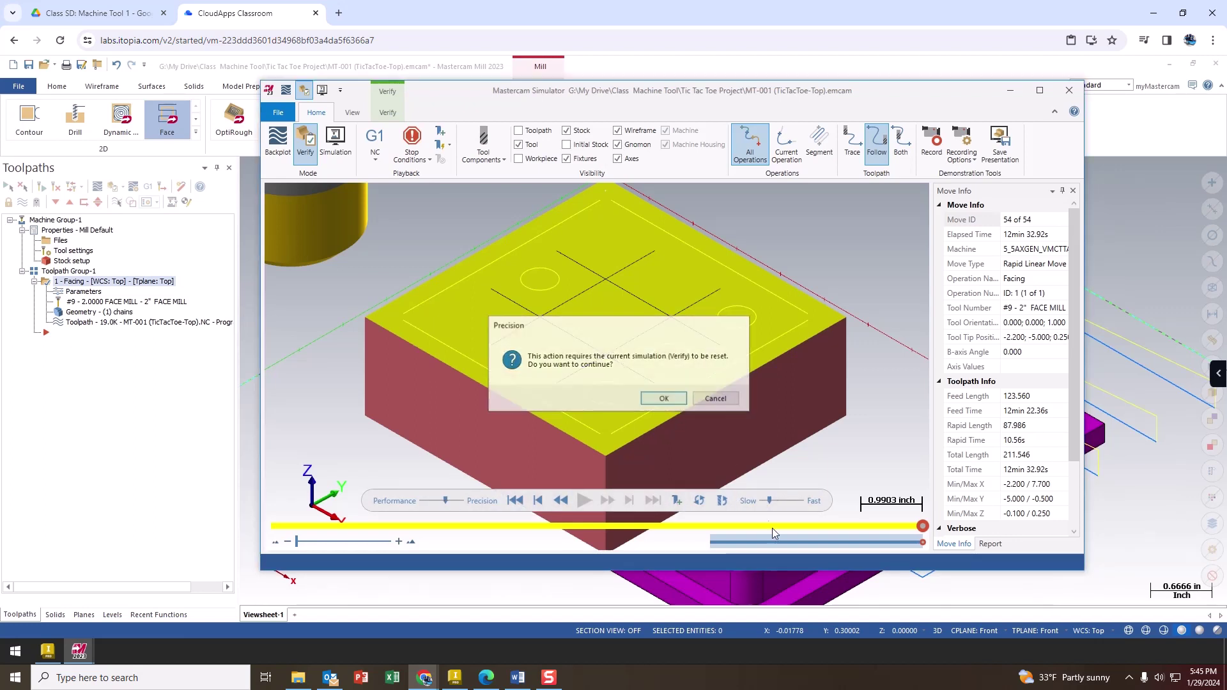
left_click(676, 400)
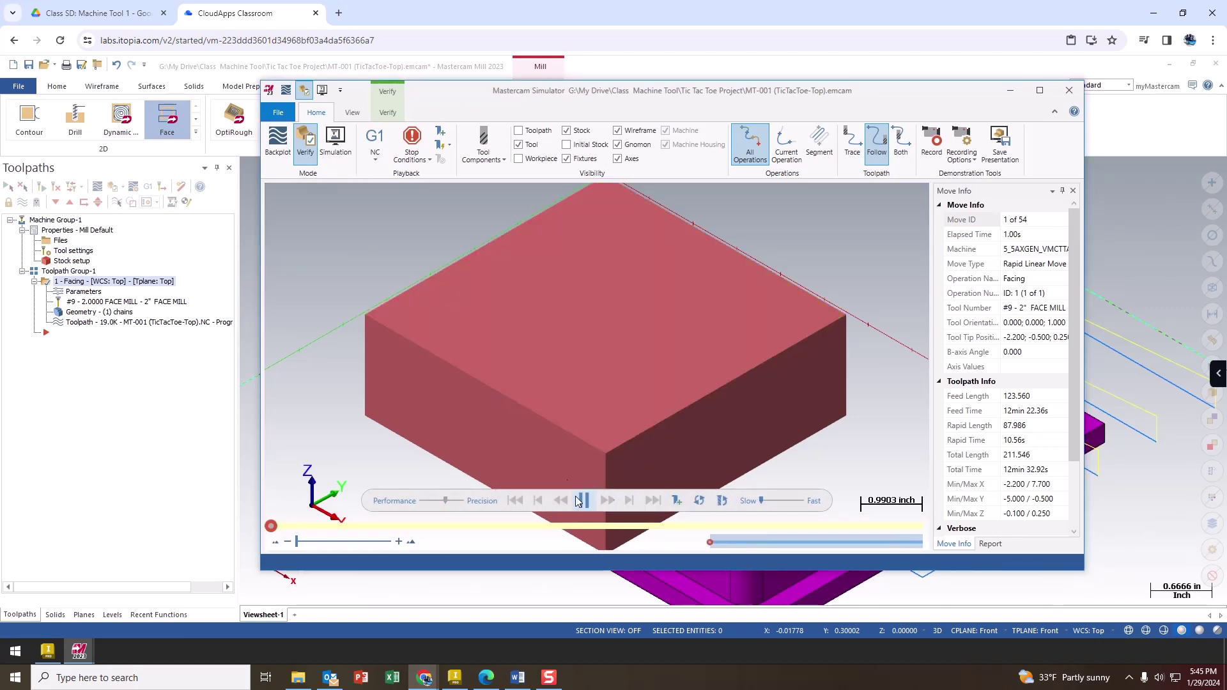
left_click(582, 502)
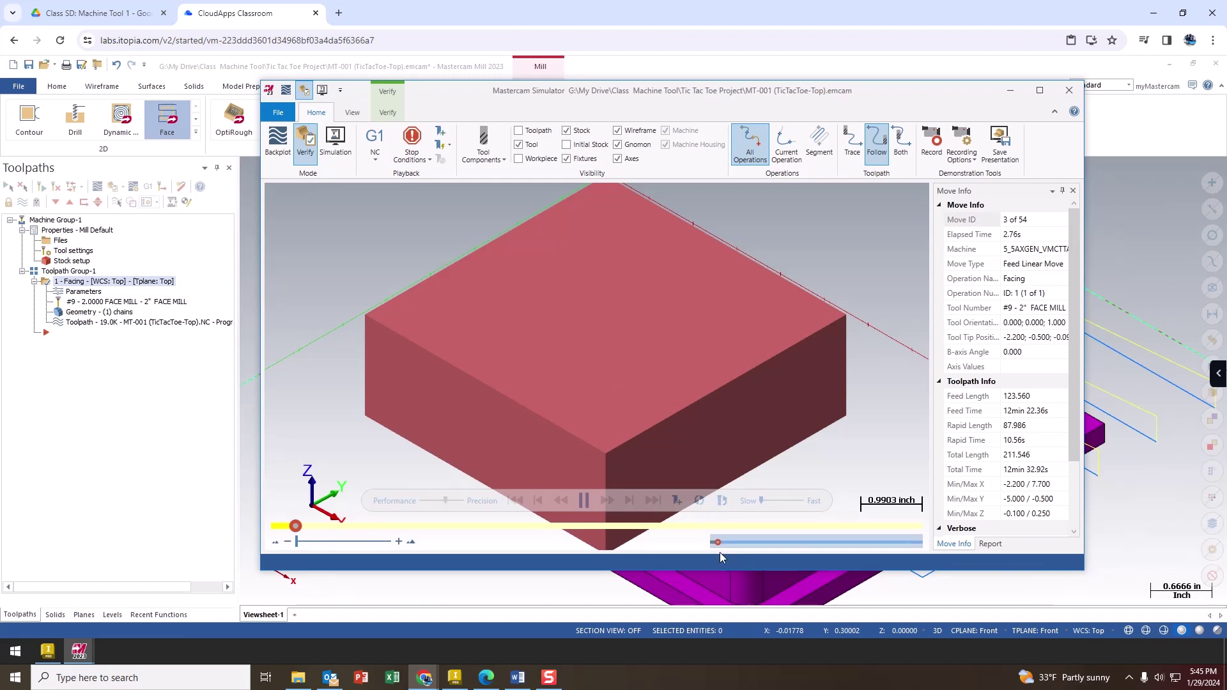
left_click(763, 501)
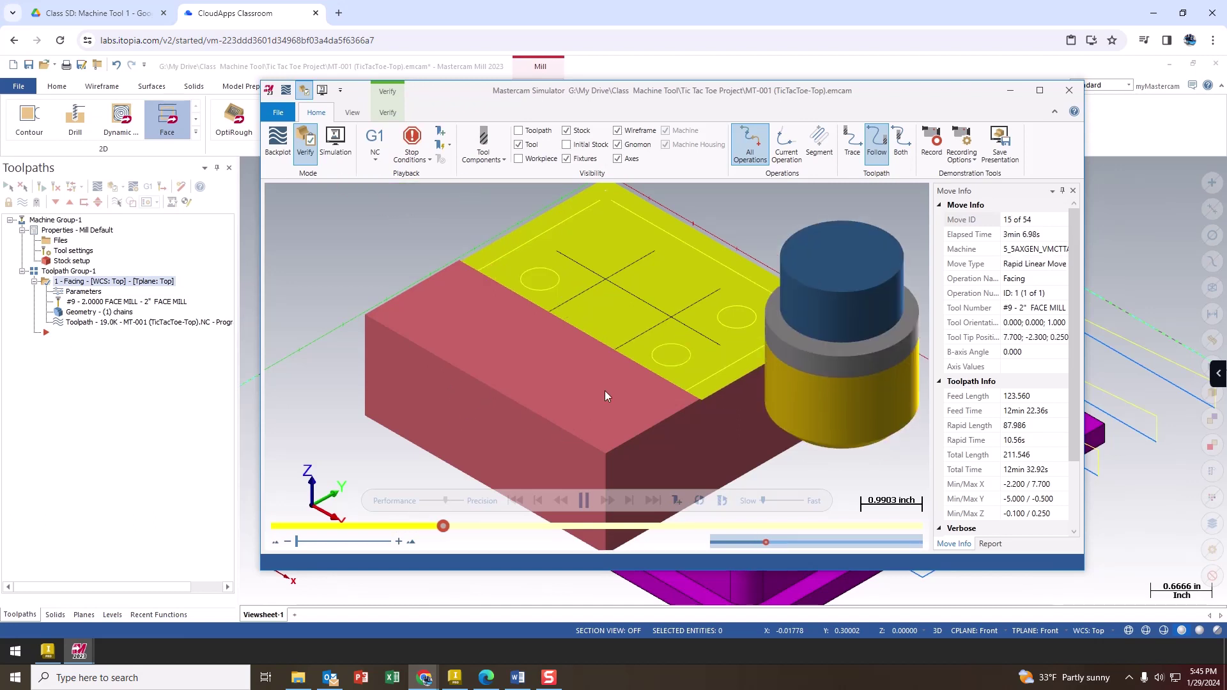
Step: Close the simulator and save the part file with its facing toolpath
left_click(1069, 90)
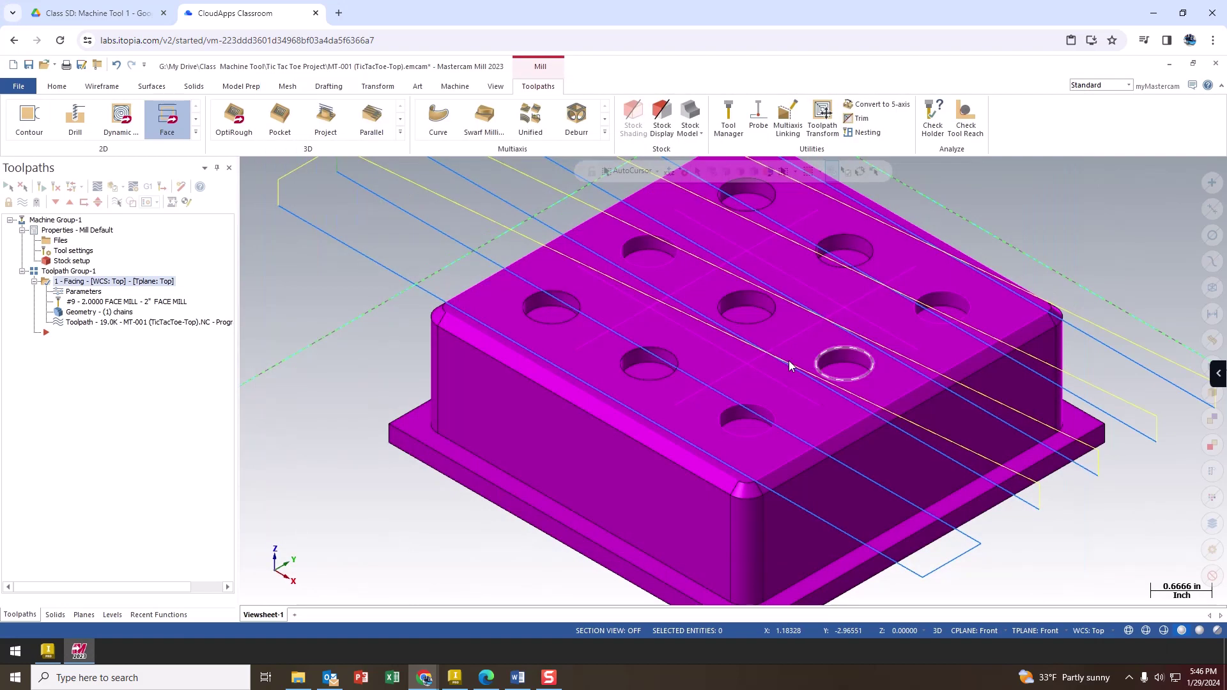
scroll(586, 400, "down", 3)
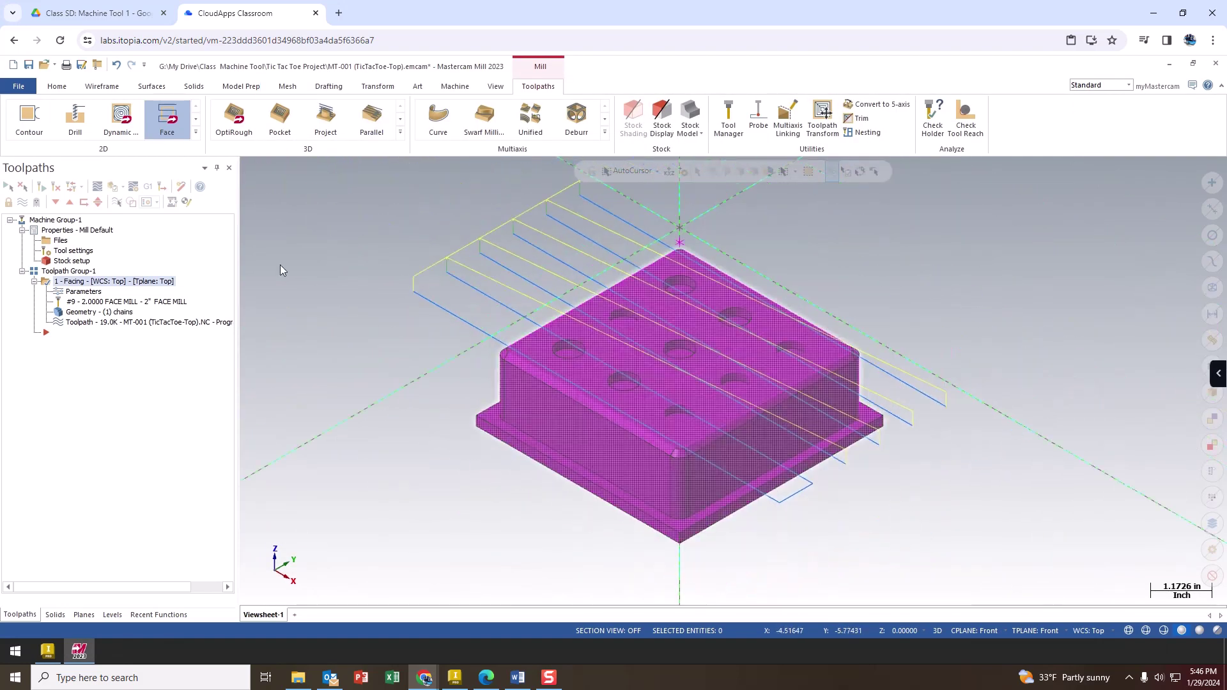
left_click(28, 65)
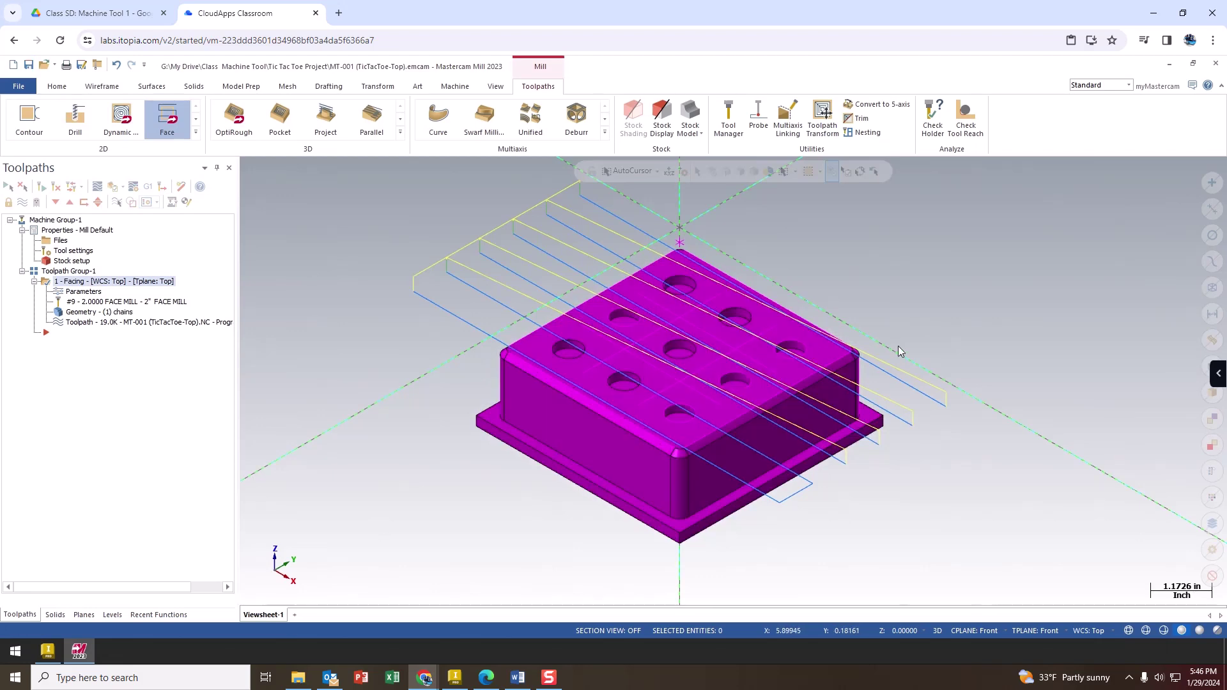